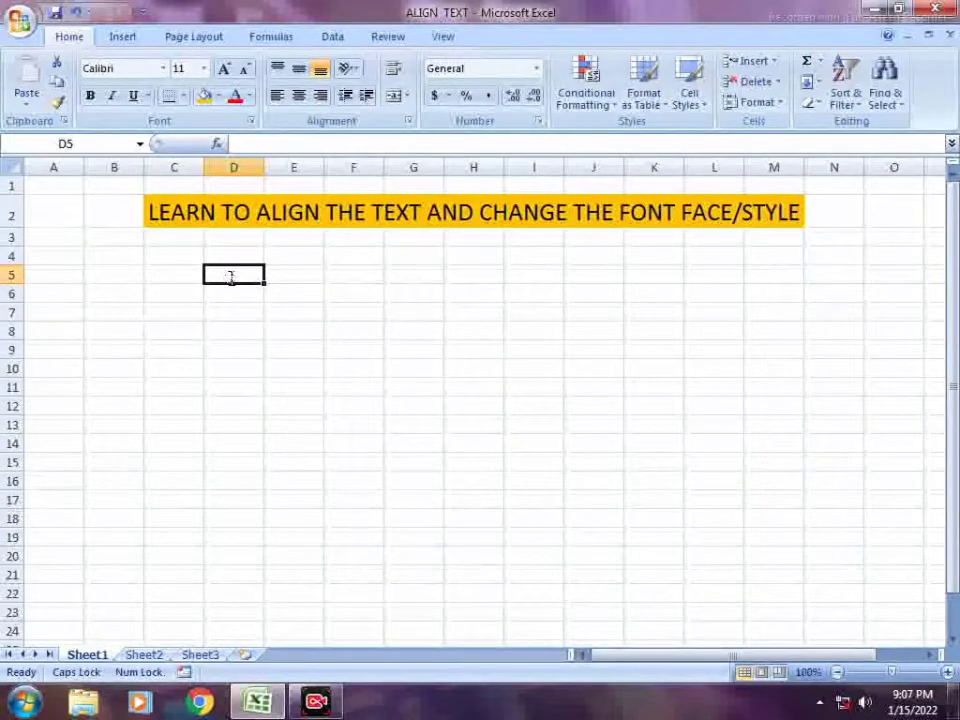
Step: Enter 'MARK OBTAINED' in D5, wrapped over two lines
{"action": "type", "text": "MA"}
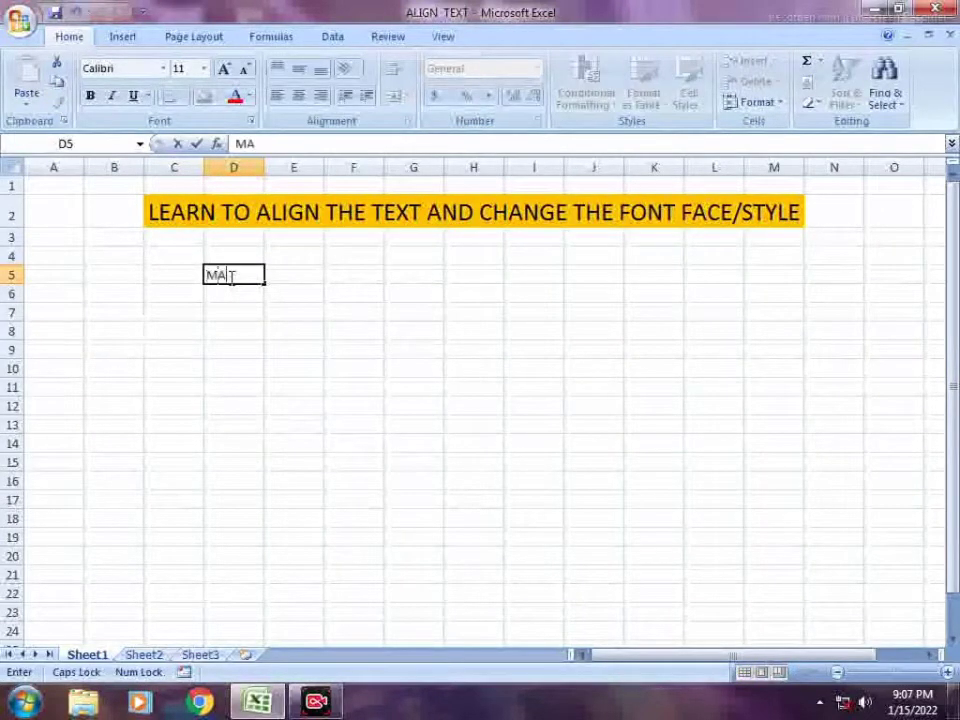
{"action": "type", "text": "RK"}
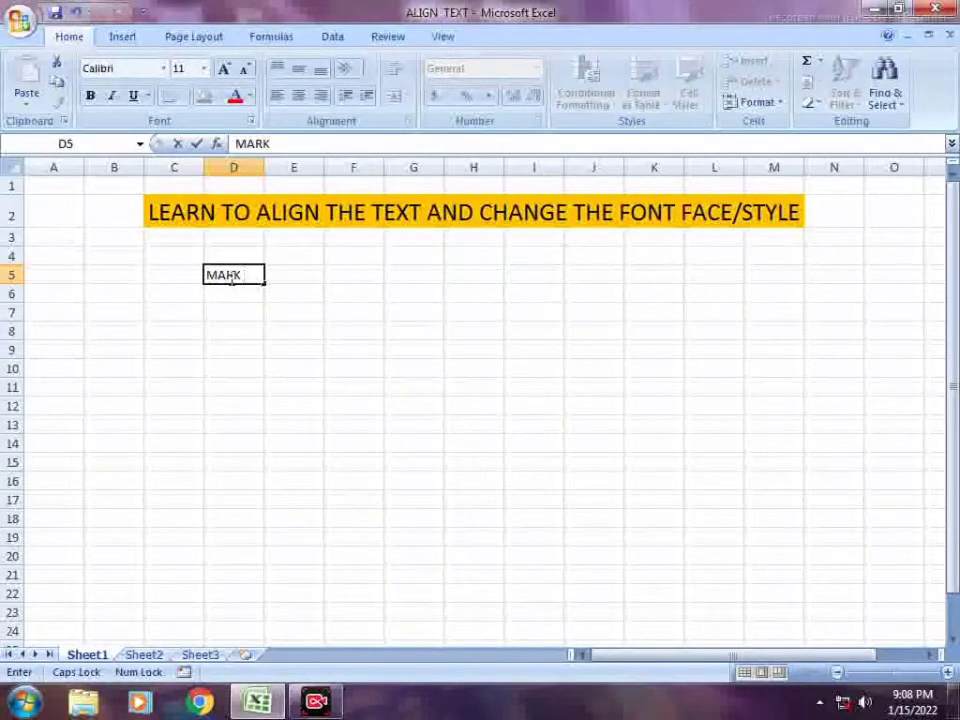
{"action": "key", "text": "alt+Return"}
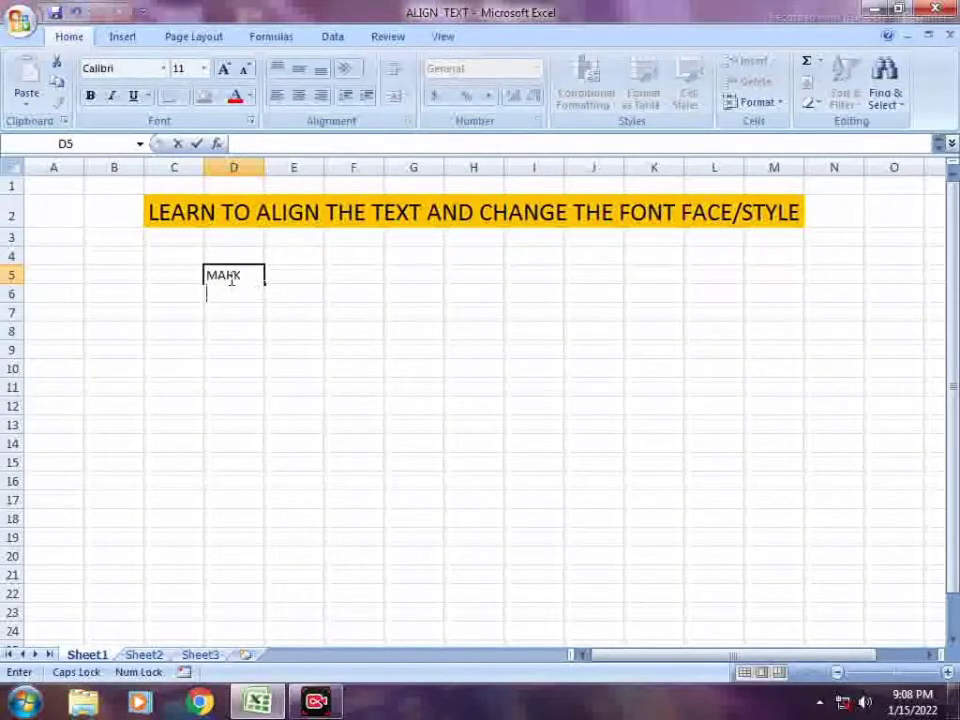
{"action": "type", "text": "OBTA"}
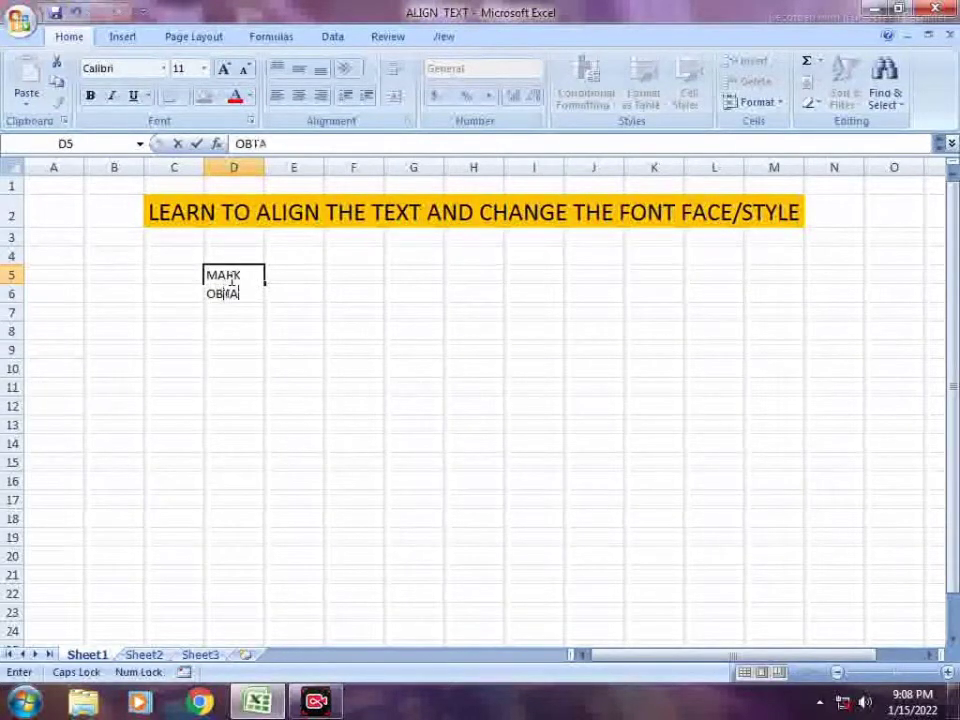
{"action": "type", "text": "IN"}
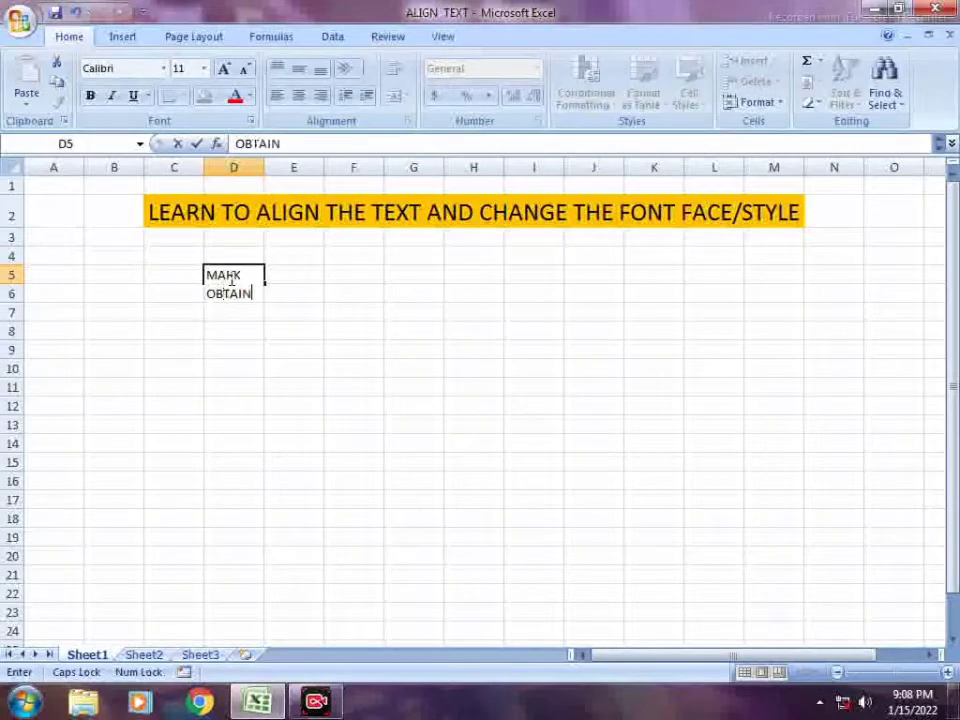
{"action": "type", "text": "ED"}
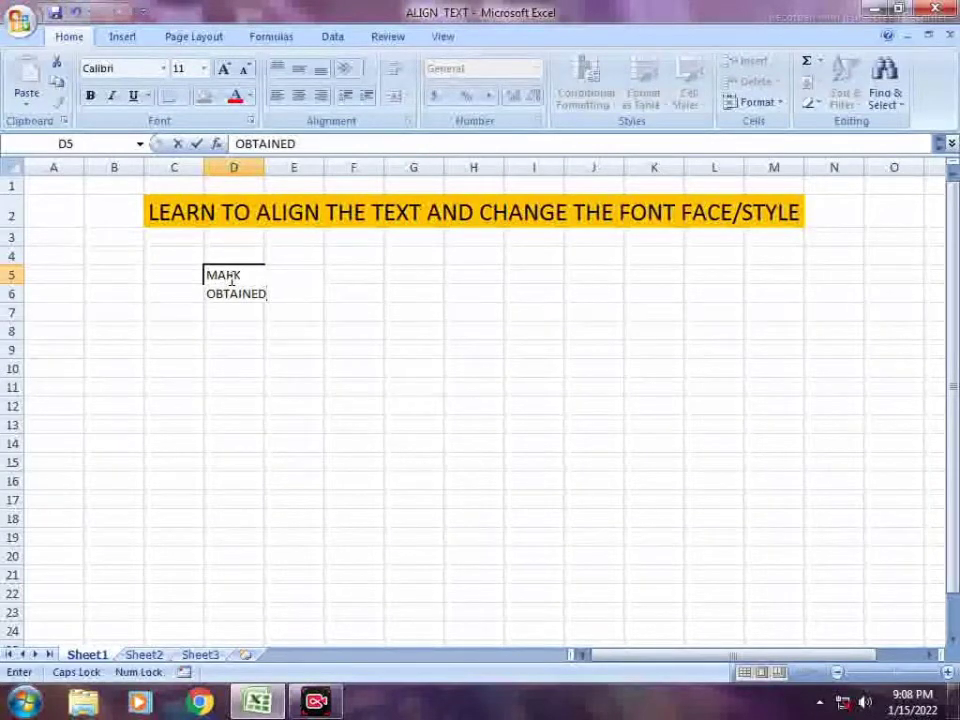
{"action": "key", "text": "Tab"}
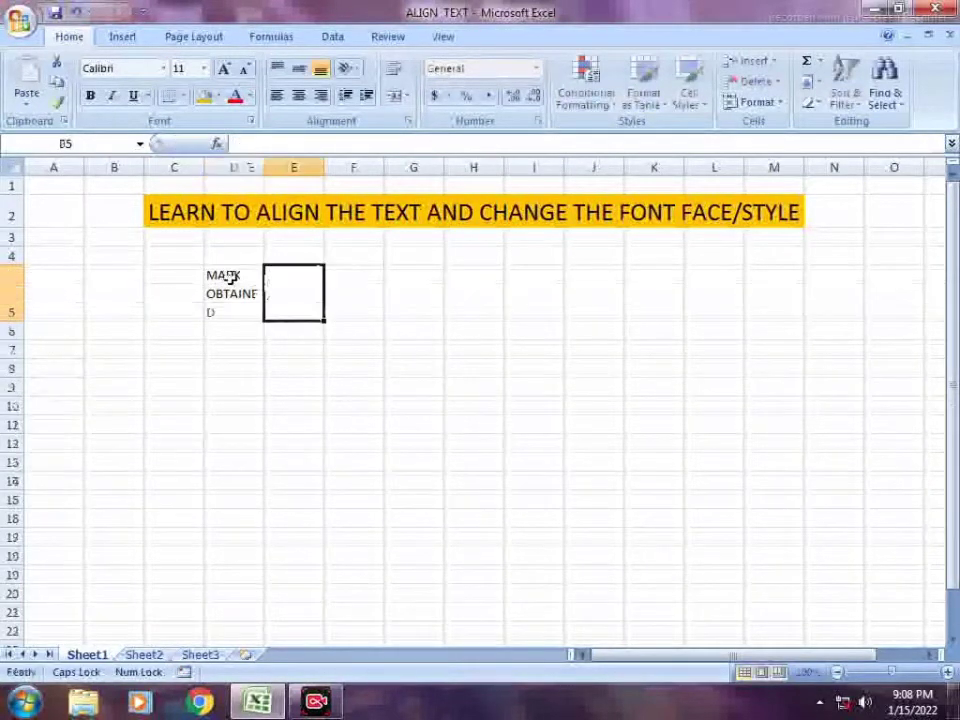
{"action": "key", "text": "Right"}
{"action": "key", "text": "Right"}
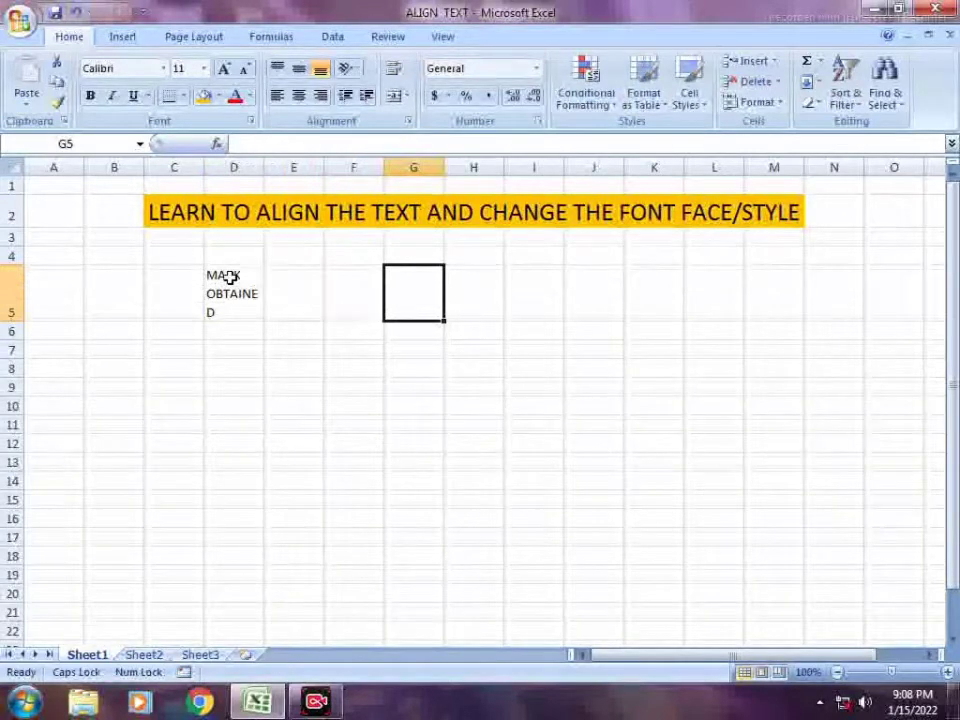
{"action": "key", "text": "Left"}
{"action": "key", "text": "Left"}
{"action": "key", "text": "Left"}
{"action": "key", "text": "Right"}
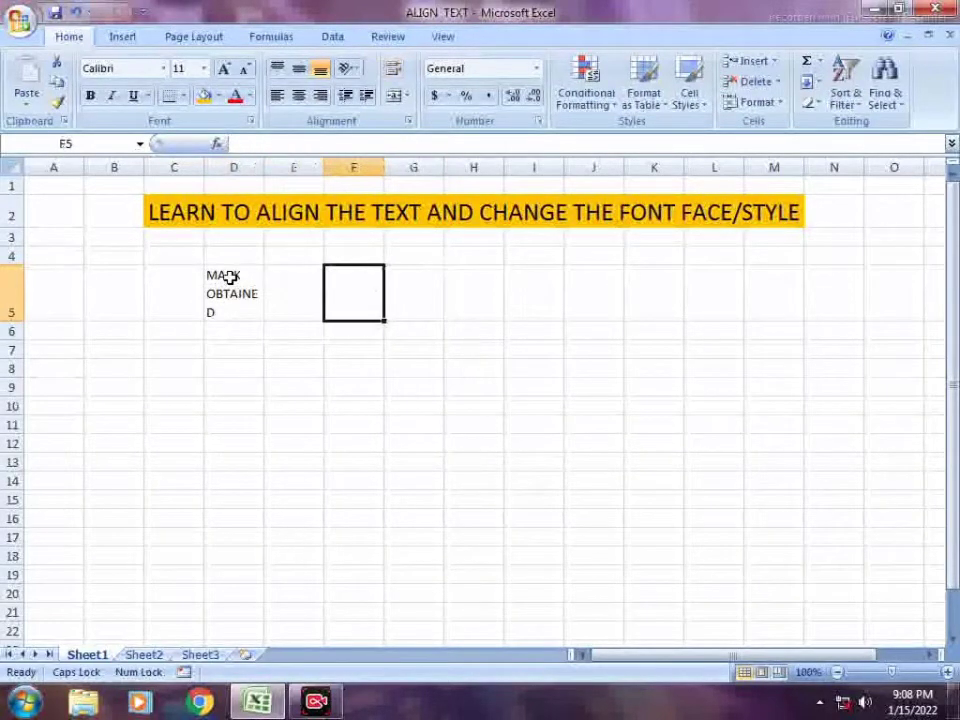
{"action": "key", "text": "Left"}
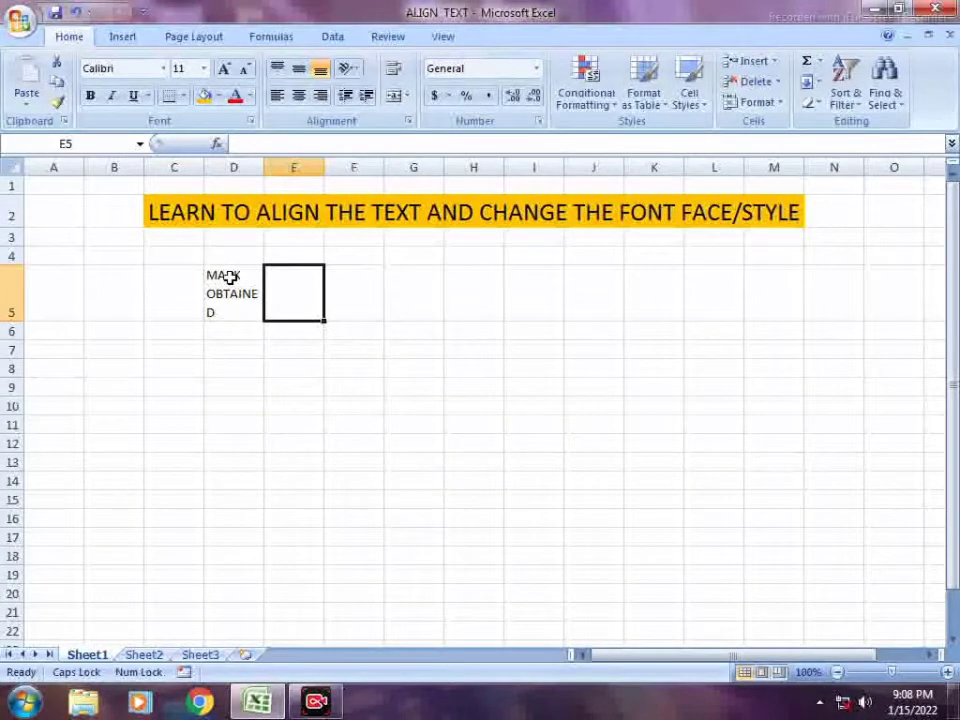
Step: Fill E5, F5 and G5 with the headers NAME, CLASS and ROLL/N
{"action": "type", "text": "NAME"}
{"action": "key", "text": "Tab"}
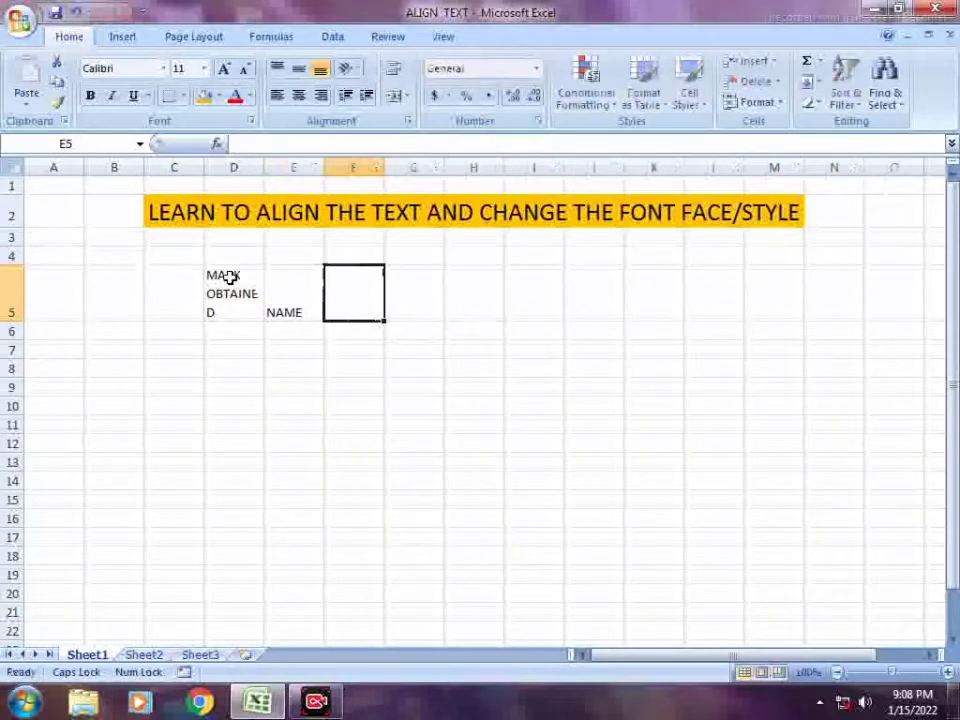
{"action": "type", "text": "CLASS"}
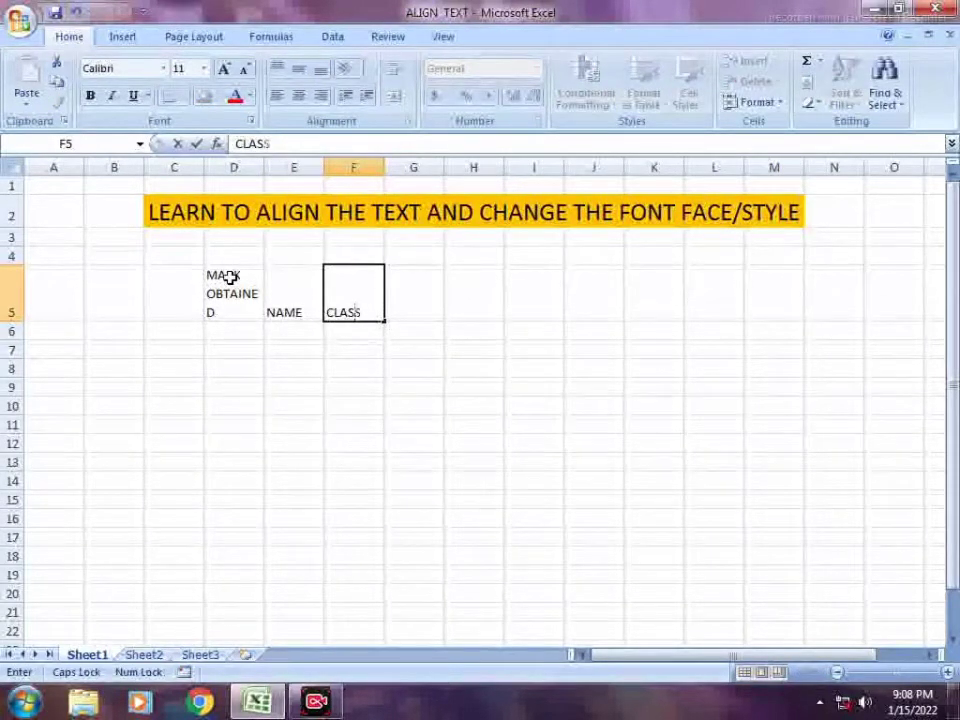
{"action": "key", "text": "Tab"}
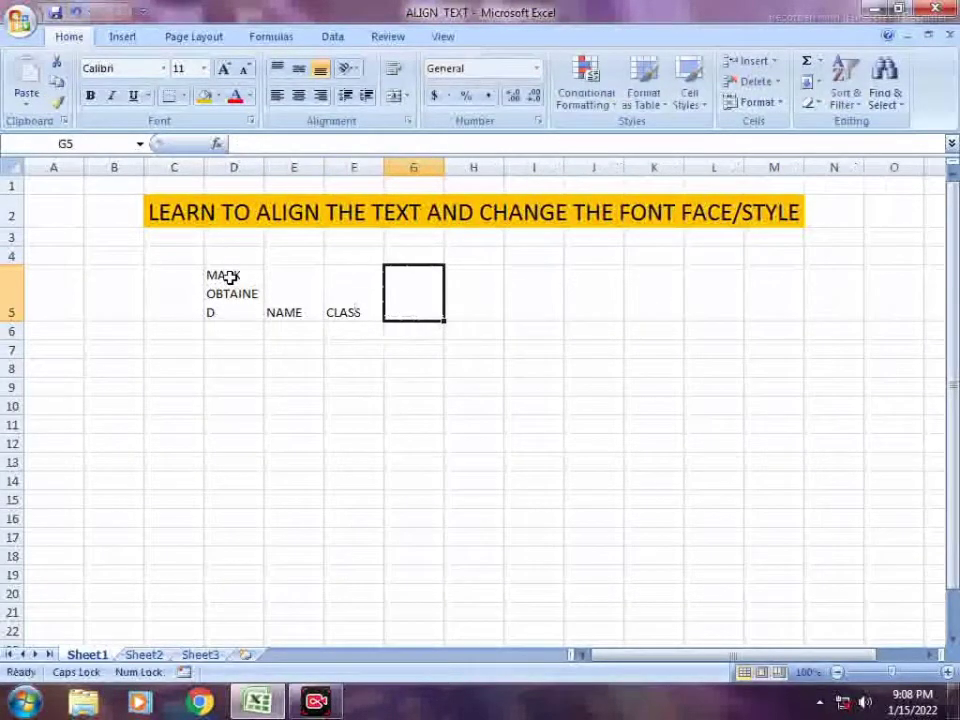
{"action": "type", "text": "ROLL"}
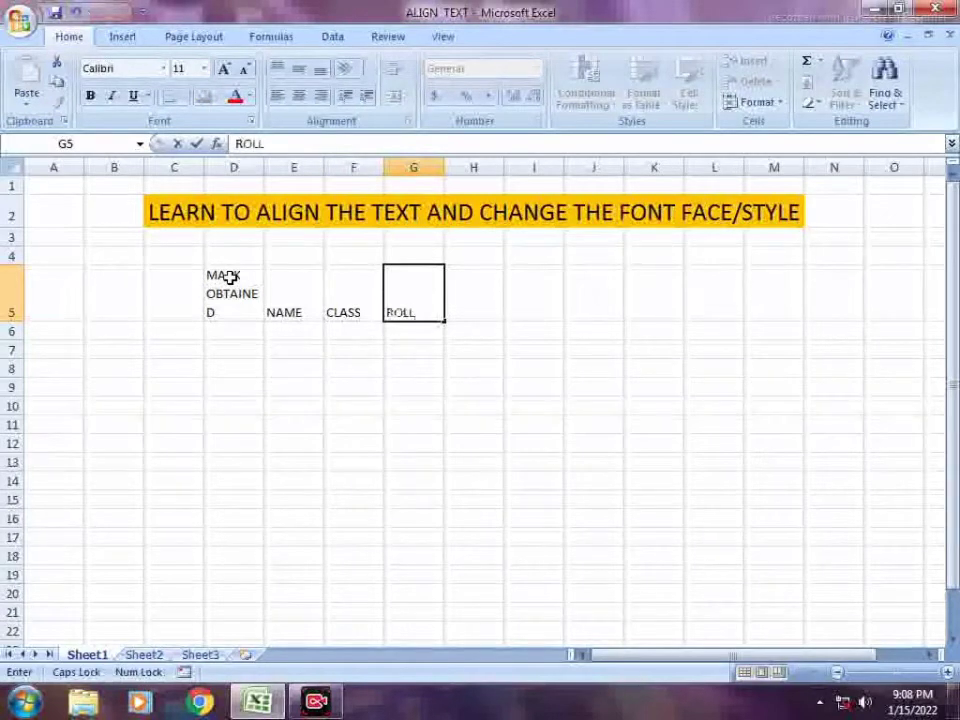
{"action": "type", "text": "/N"}
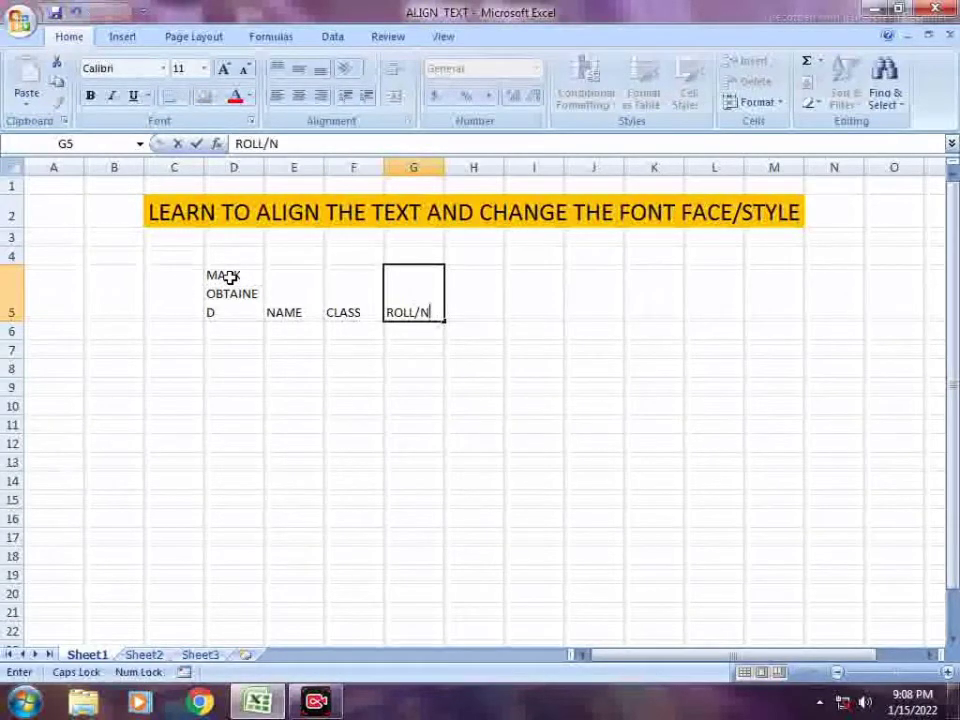
{"action": "key", "text": "Tab"}
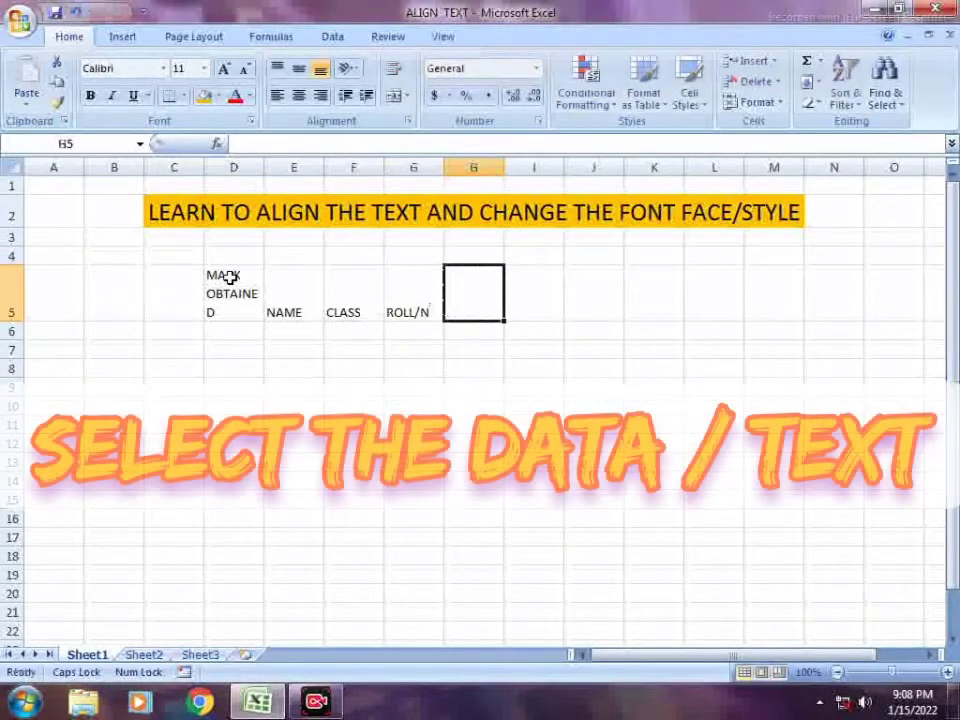
Step: Select D5:G5 and try right, then centre alignment, leaving the headers left-aligned
{"action": "left_click_drag", "start_coordinate": [212, 270], "coordinate": [414, 310]}
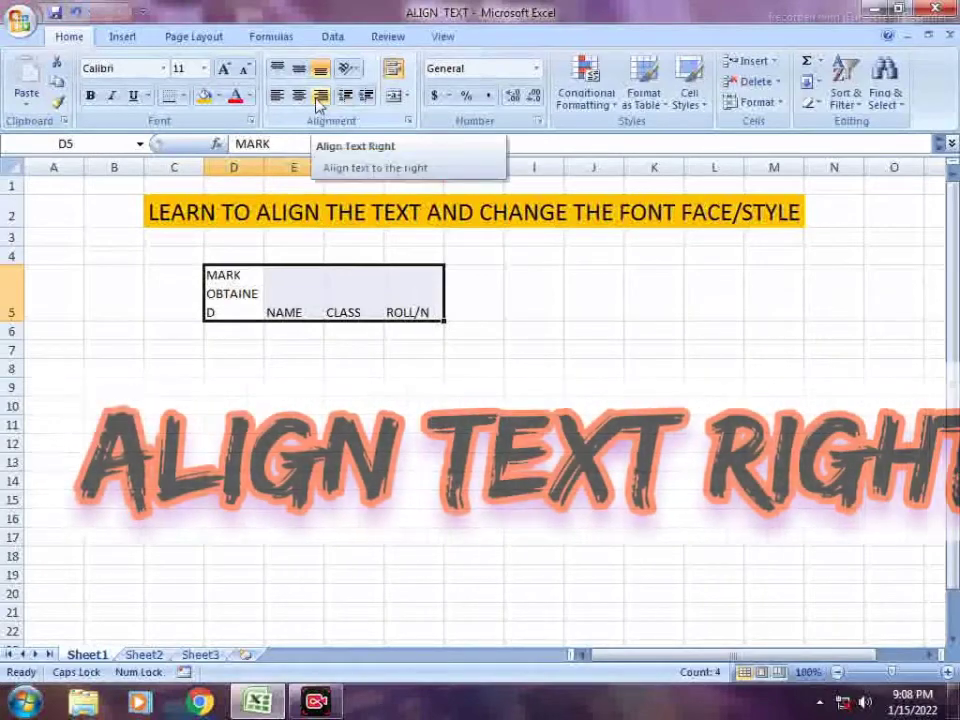
{"action": "left_click", "coordinate": [320, 100]}
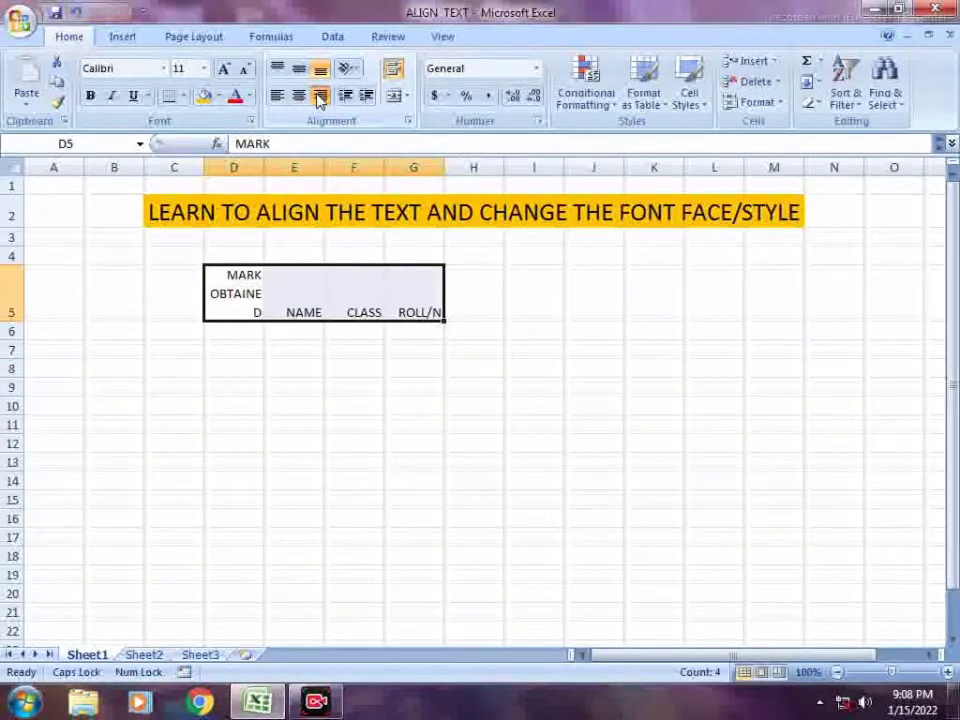
{"action": "left_click", "coordinate": [298, 97]}
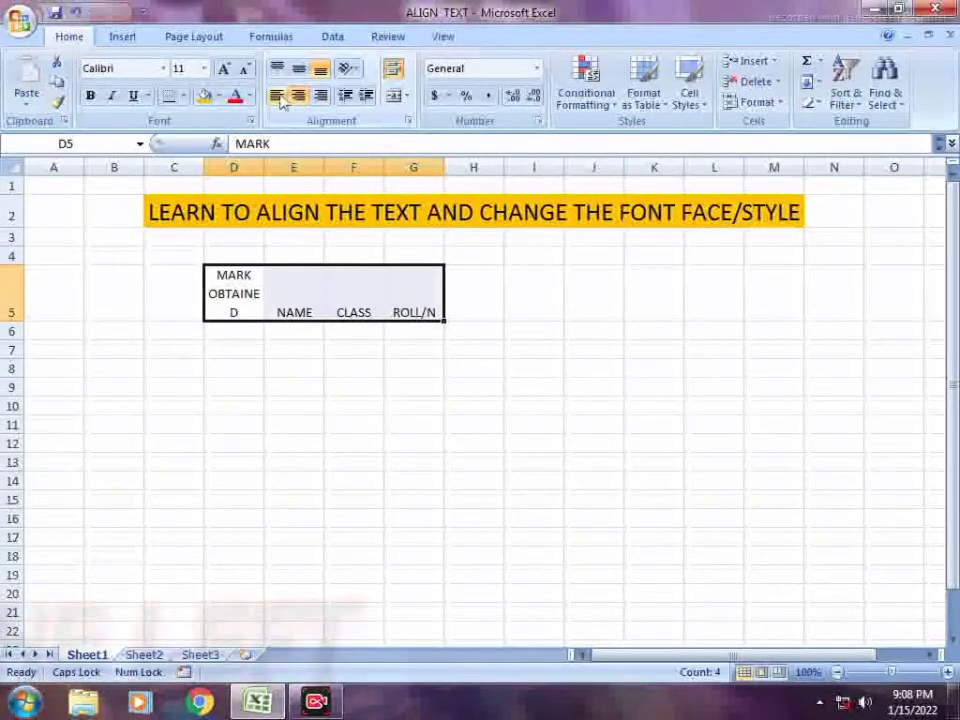
{"action": "left_click", "coordinate": [278, 97]}
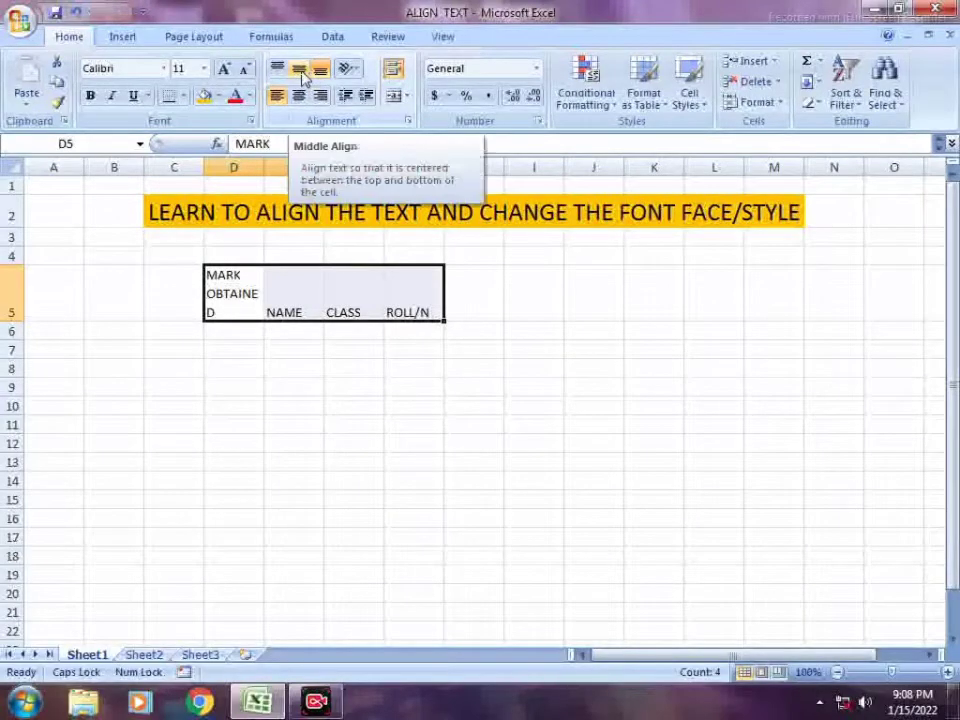
Step: Switch the D5:G5 headers from middle to top alignment, then back to middle
{"action": "left_click", "coordinate": [299, 70]}
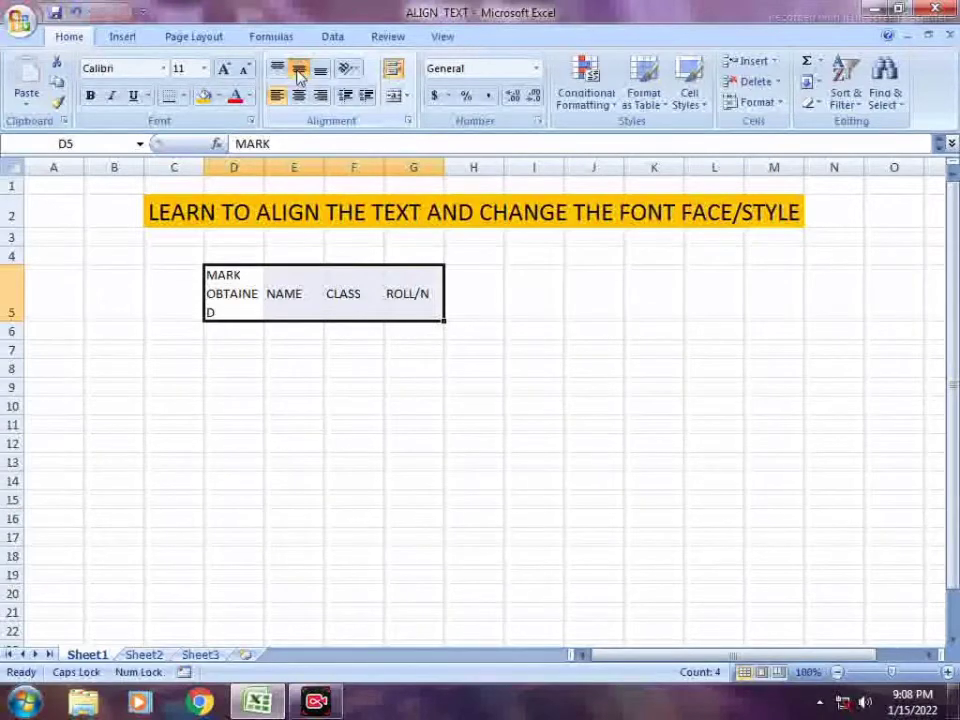
{"action": "left_click", "coordinate": [277, 70]}
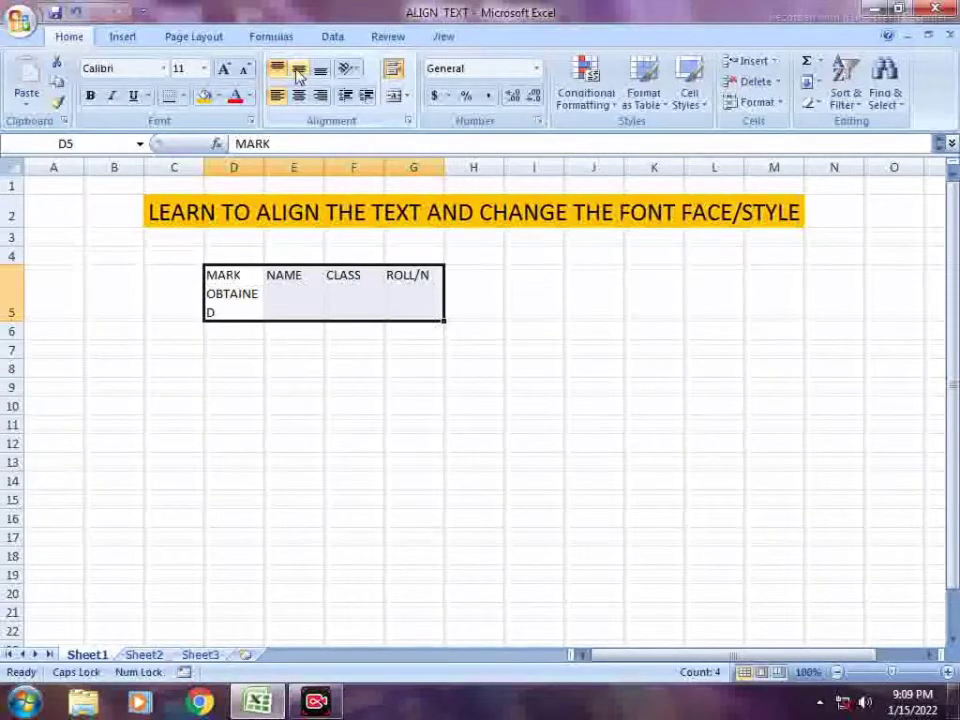
{"action": "left_click", "coordinate": [297, 72]}
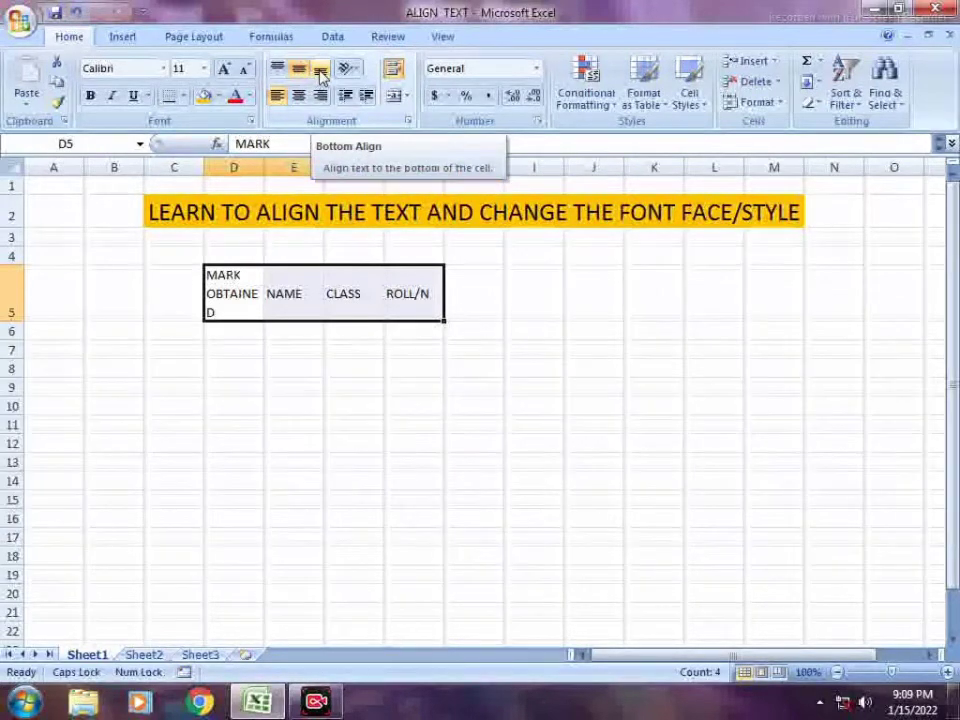
Step: Bottom-align the D5:G5 headers and, after briefly centring, right-align them
{"action": "left_click", "coordinate": [320, 72]}
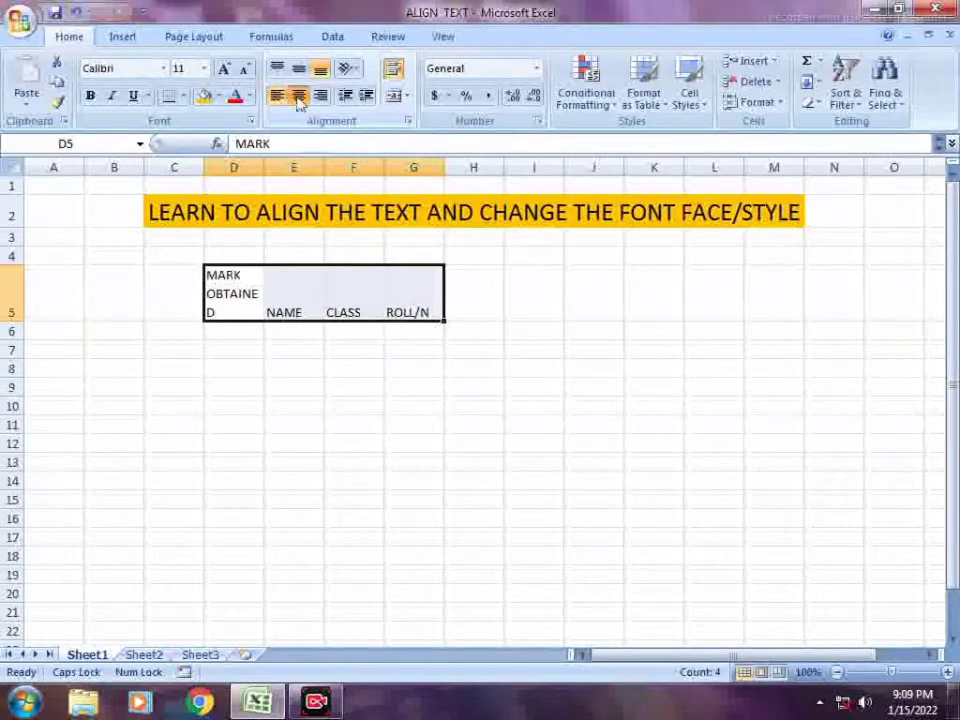
{"action": "left_click", "coordinate": [299, 96]}
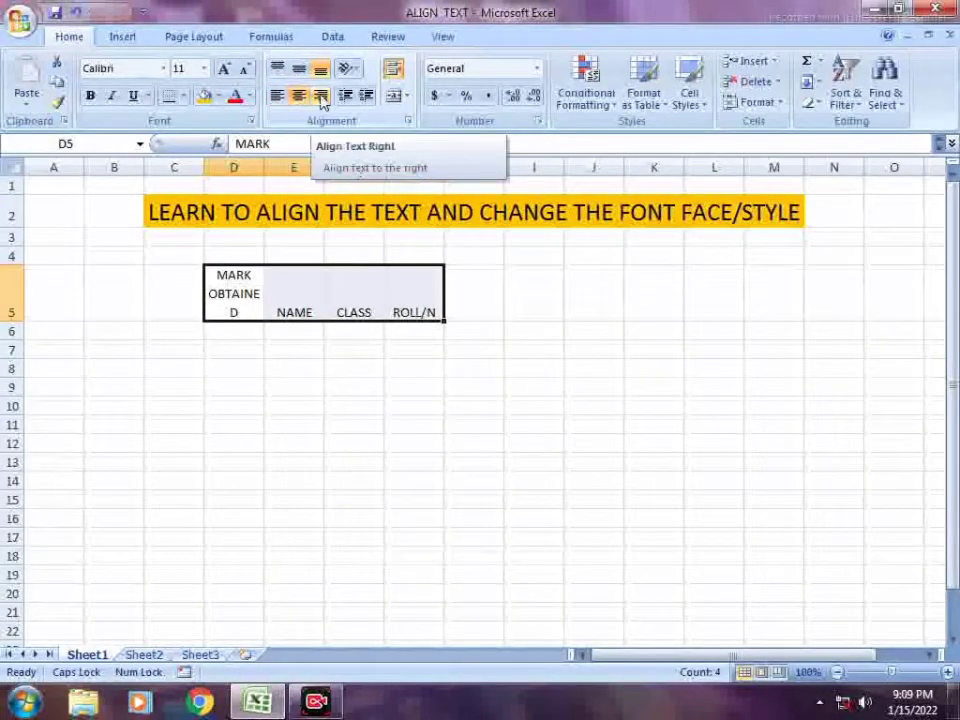
{"action": "left_click", "coordinate": [320, 96]}
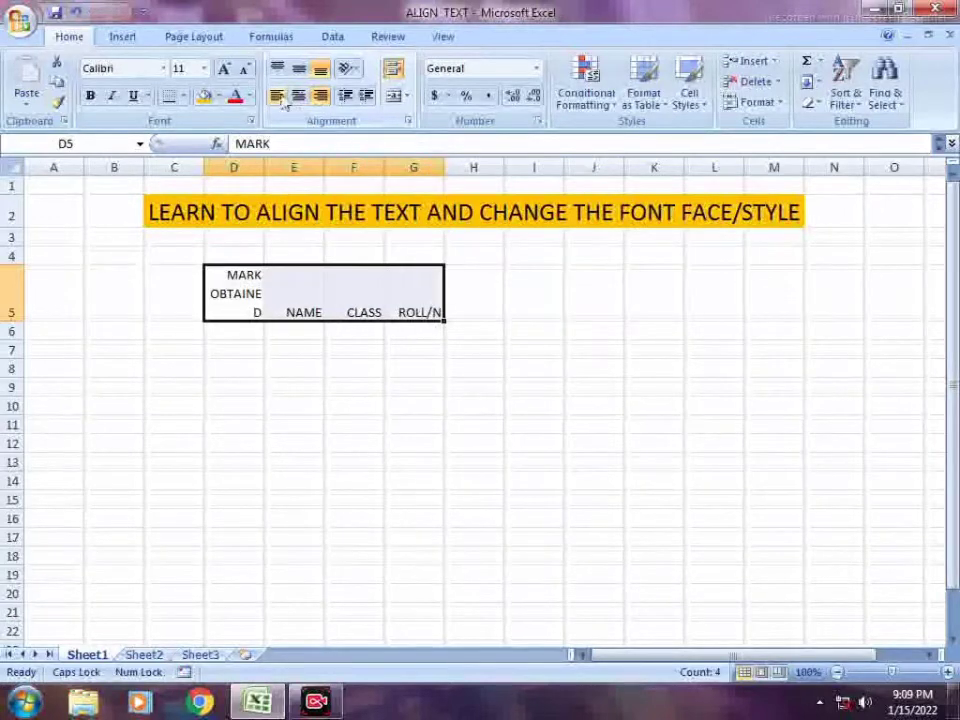
Step: Try left, centre and an added indent on D5:G5, ending flush left without indent
{"action": "left_click", "coordinate": [281, 99]}
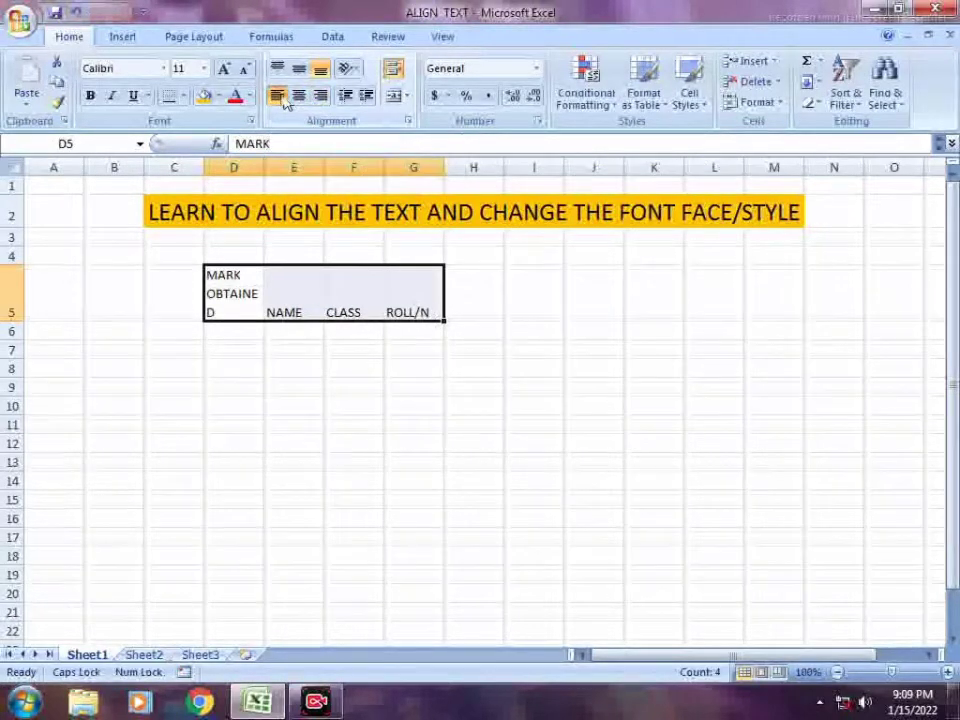
{"action": "left_click", "coordinate": [297, 96]}
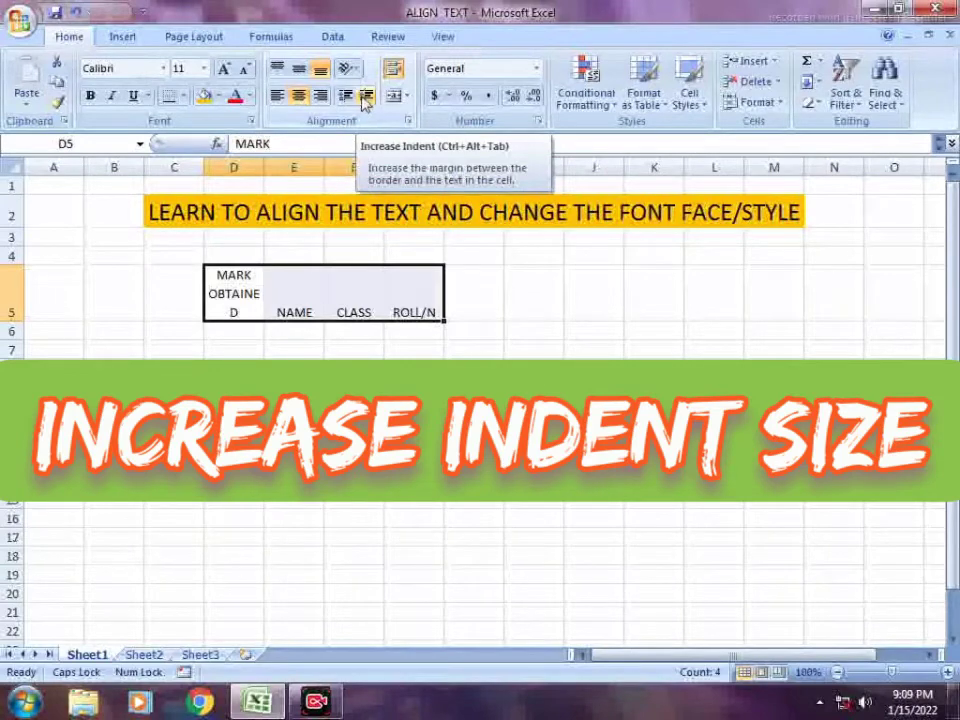
{"action": "left_click", "coordinate": [365, 97]}
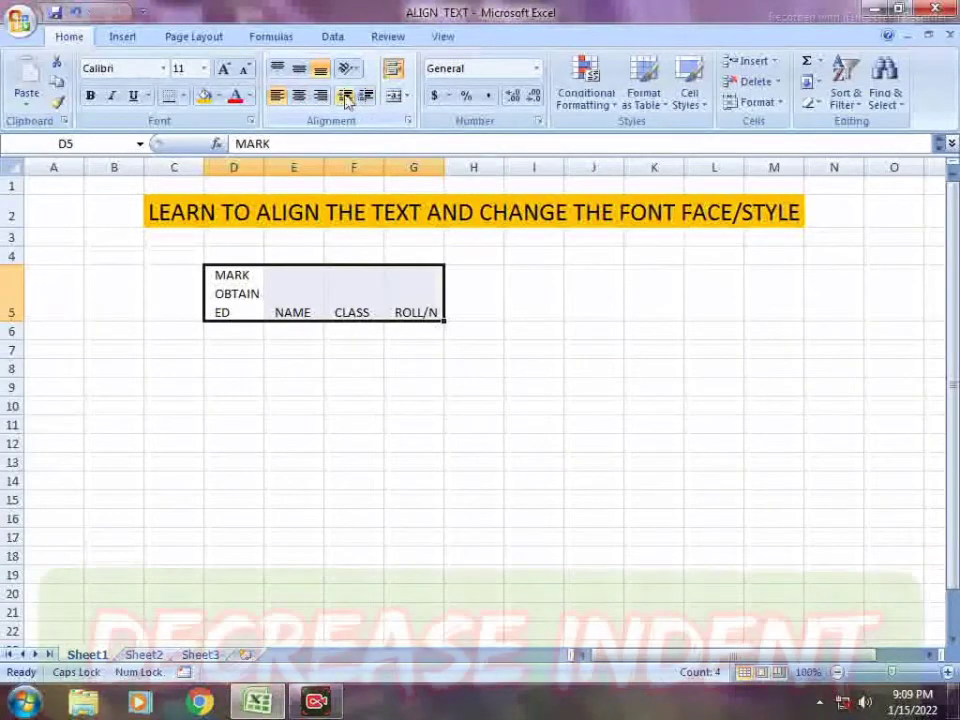
{"action": "left_click", "coordinate": [345, 97]}
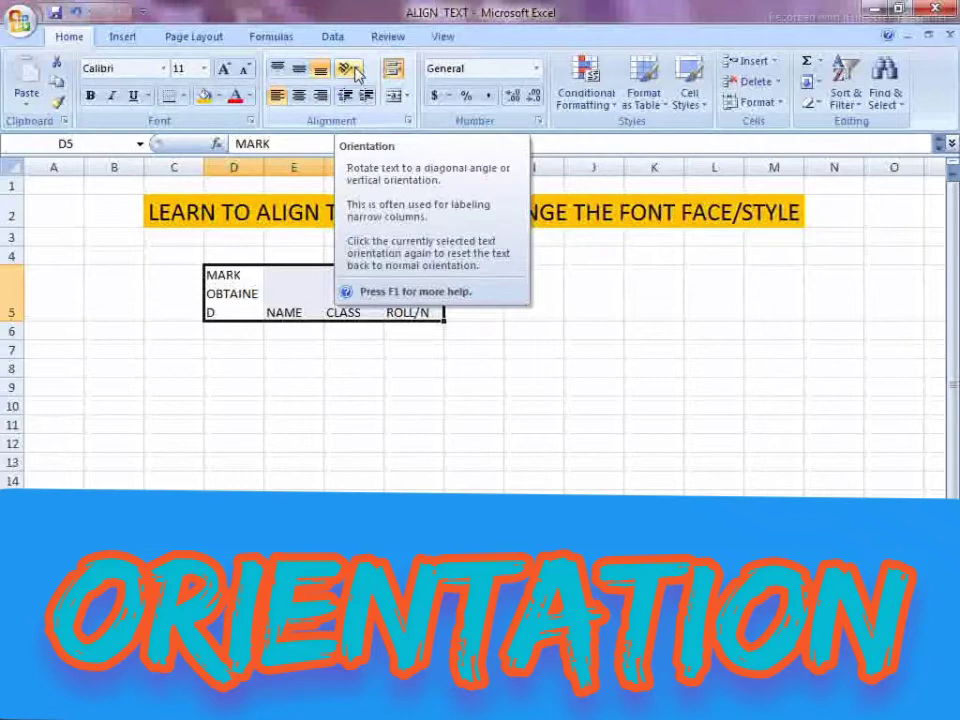
Step: Angle the D5:G5 headers counterclockwise, then clockwise, via the Orientation menu
{"action": "left_click", "coordinate": [353, 69]}
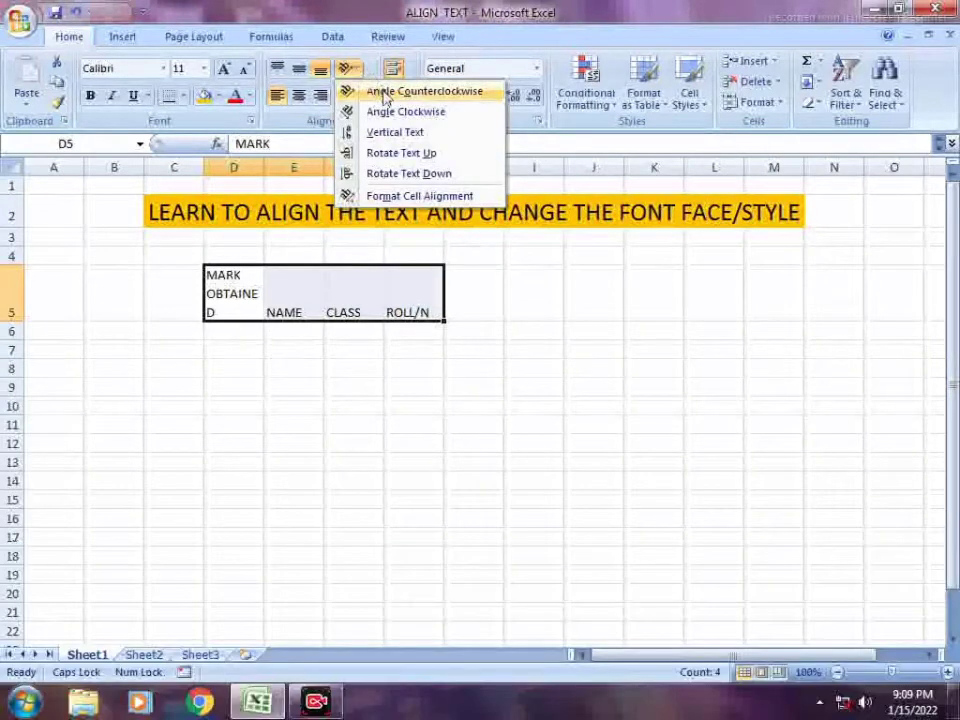
{"action": "left_click", "coordinate": [385, 93]}
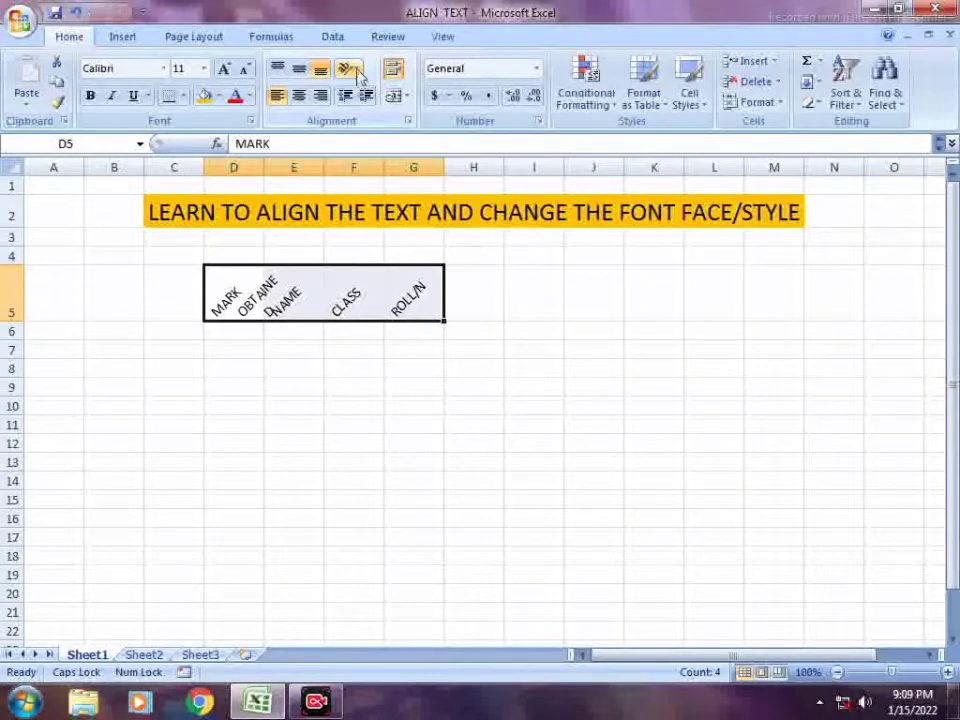
{"action": "left_click", "coordinate": [358, 76]}
{"action": "left_click", "coordinate": [381, 111]}
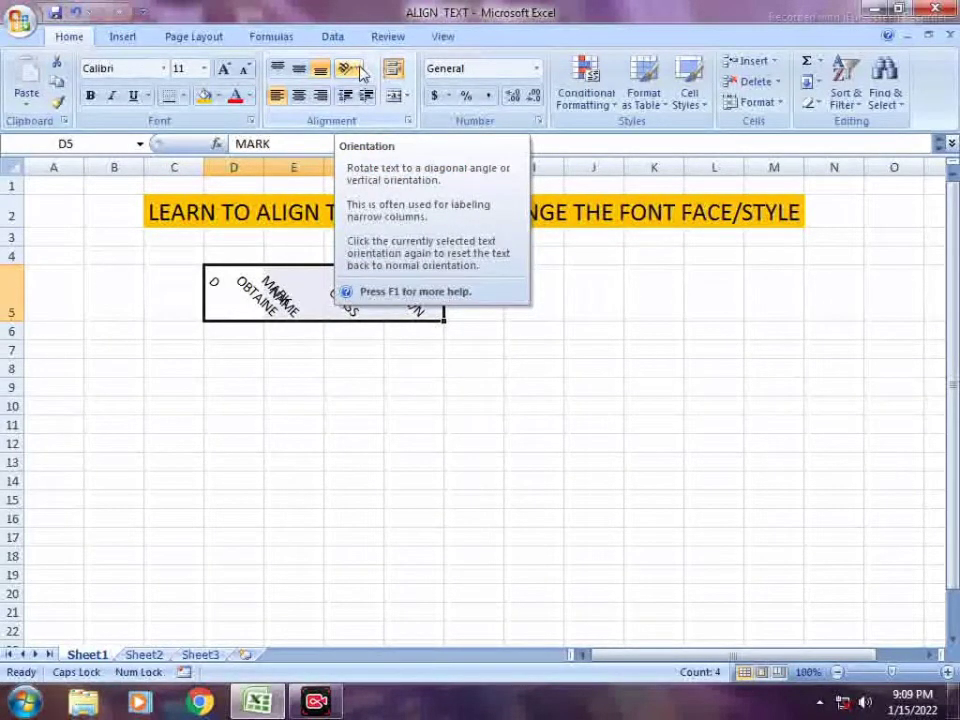
{"action": "left_click", "coordinate": [360, 71]}
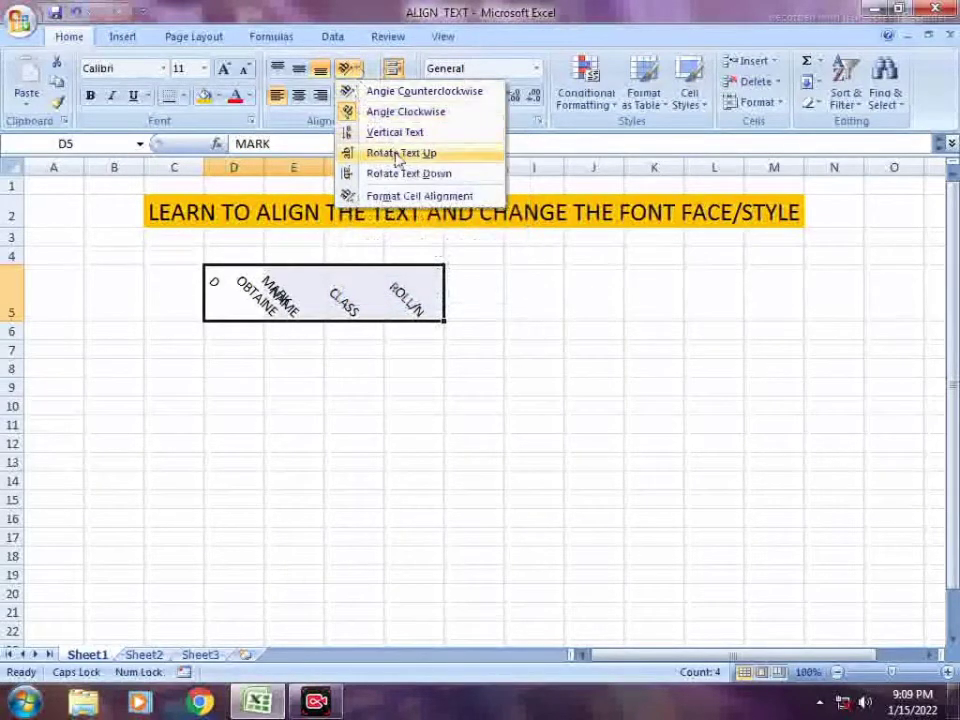
{"action": "left_click", "coordinate": [398, 154]}
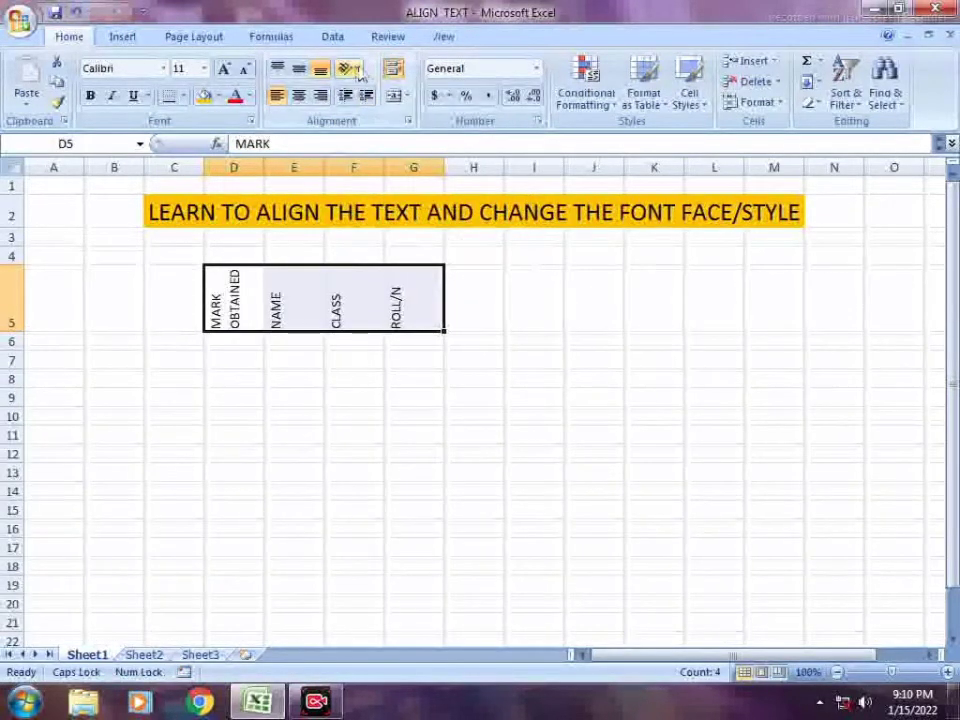
{"action": "left_click", "coordinate": [348, 69]}
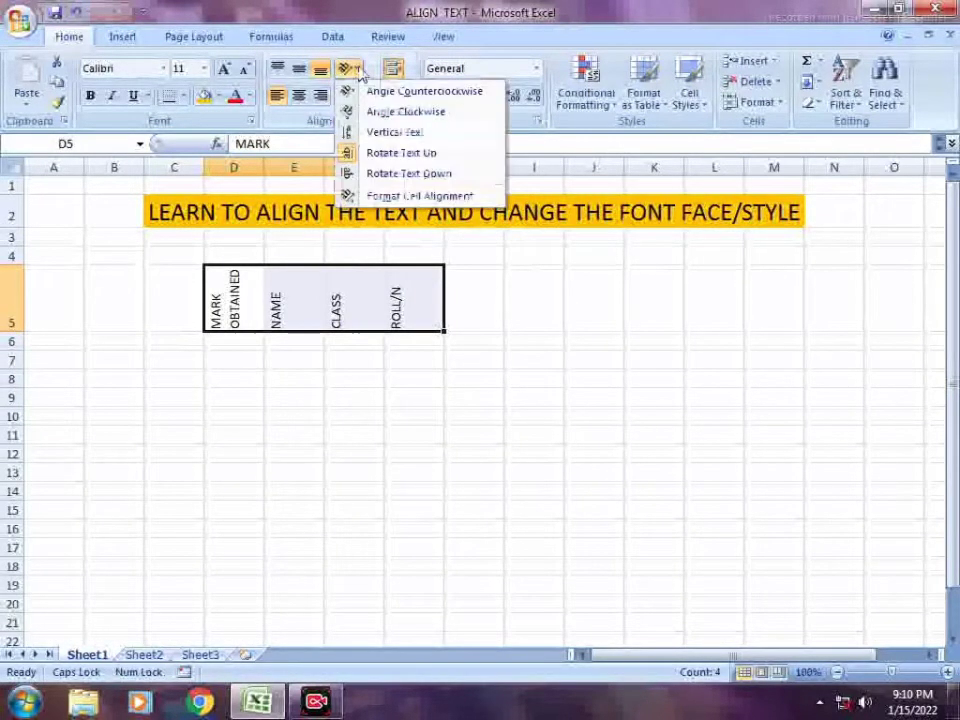
{"action": "left_click", "coordinate": [398, 195]}
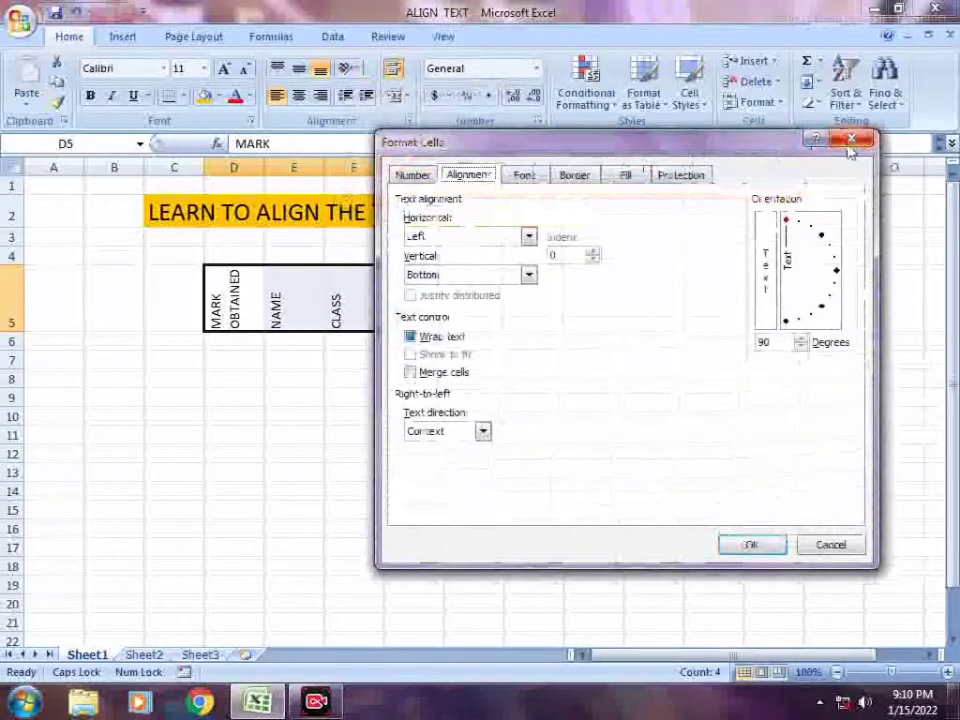
{"action": "left_click", "coordinate": [848, 142]}
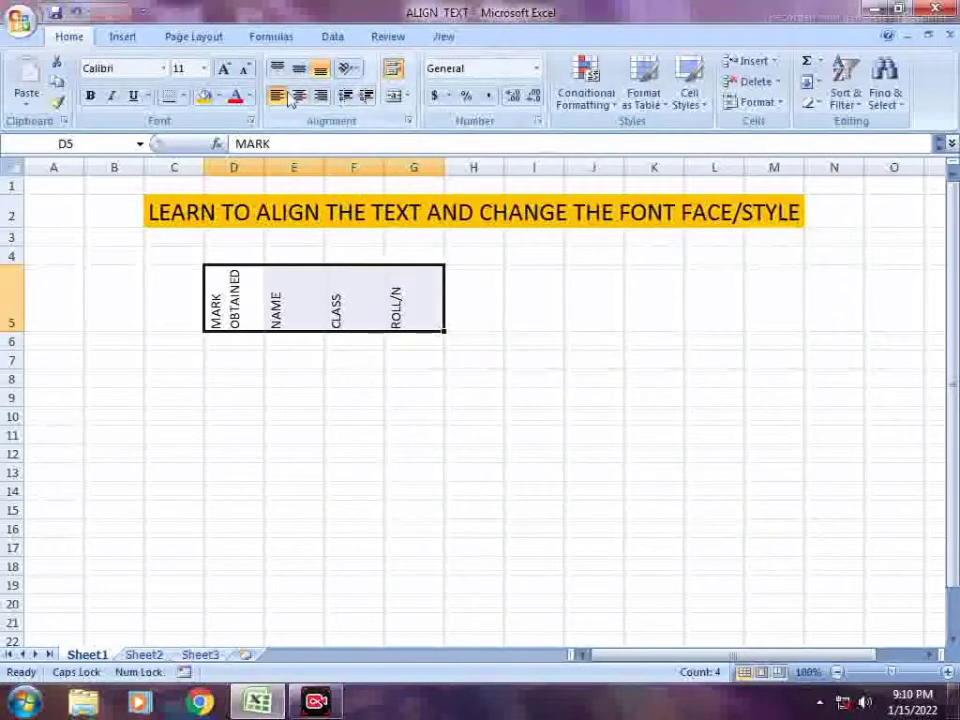
{"action": "left_click", "coordinate": [358, 77]}
{"action": "left_click", "coordinate": [380, 92]}
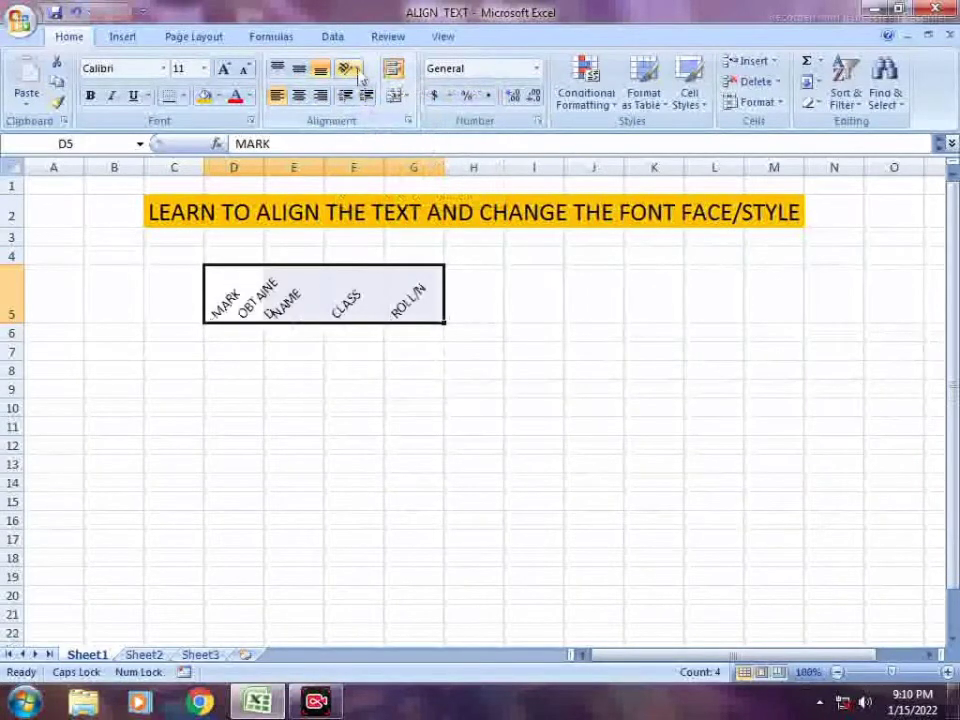
{"action": "left_click", "coordinate": [356, 70]}
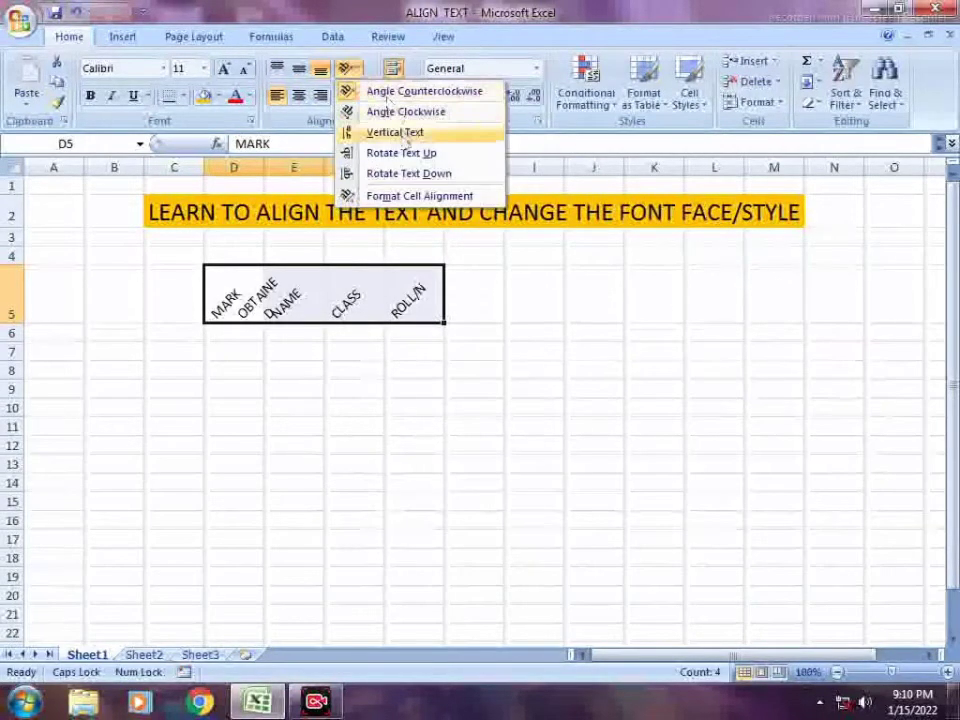
{"action": "left_click", "coordinate": [395, 134]}
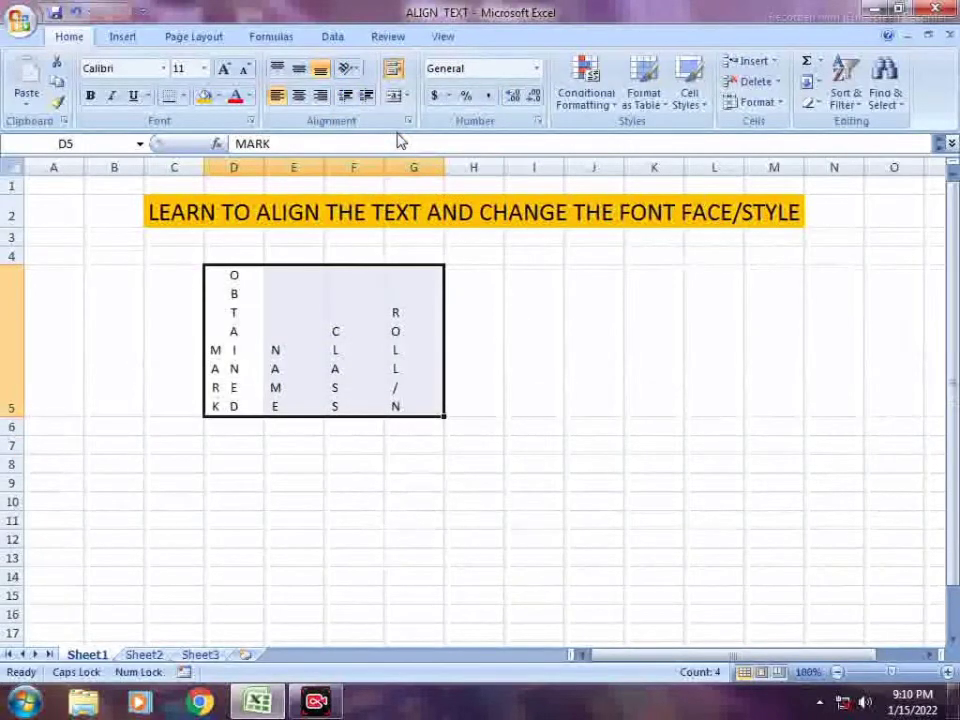
{"action": "left_click", "coordinate": [355, 70]}
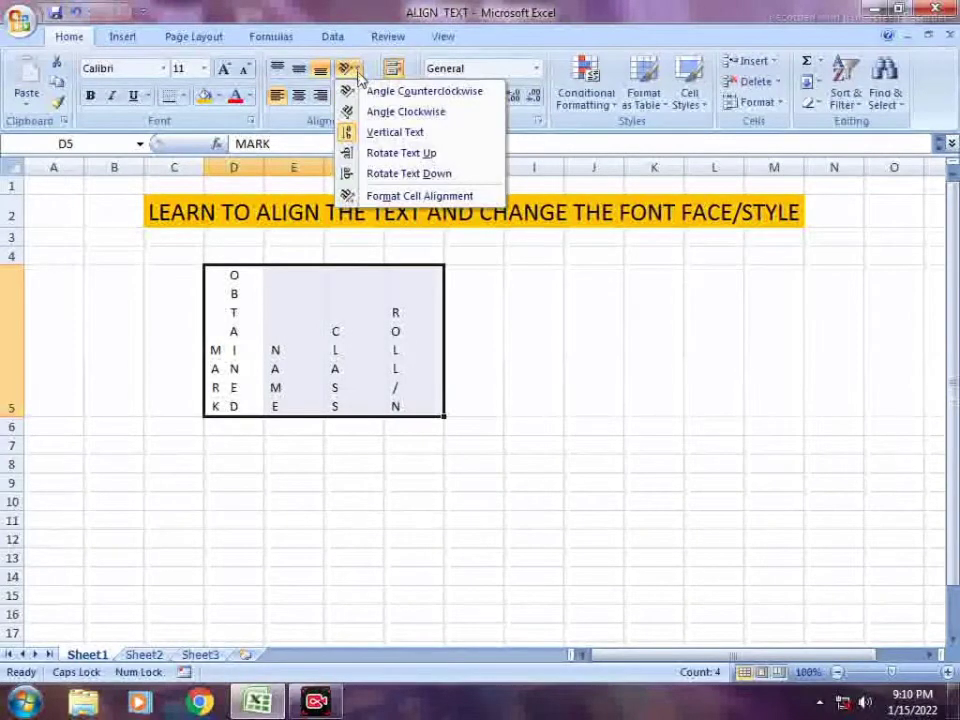
{"action": "left_click", "coordinate": [401, 153]}
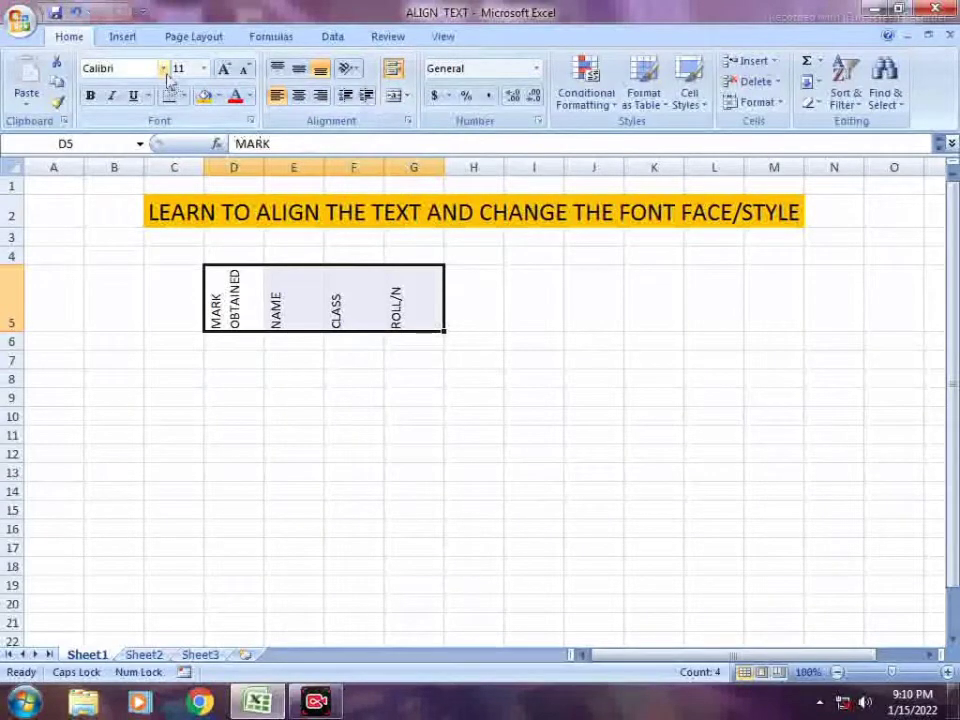
Step: Select the title block C2:M3 and change its font from Calibri to Bauhaus 93
{"action": "left_click", "coordinate": [168, 207]}
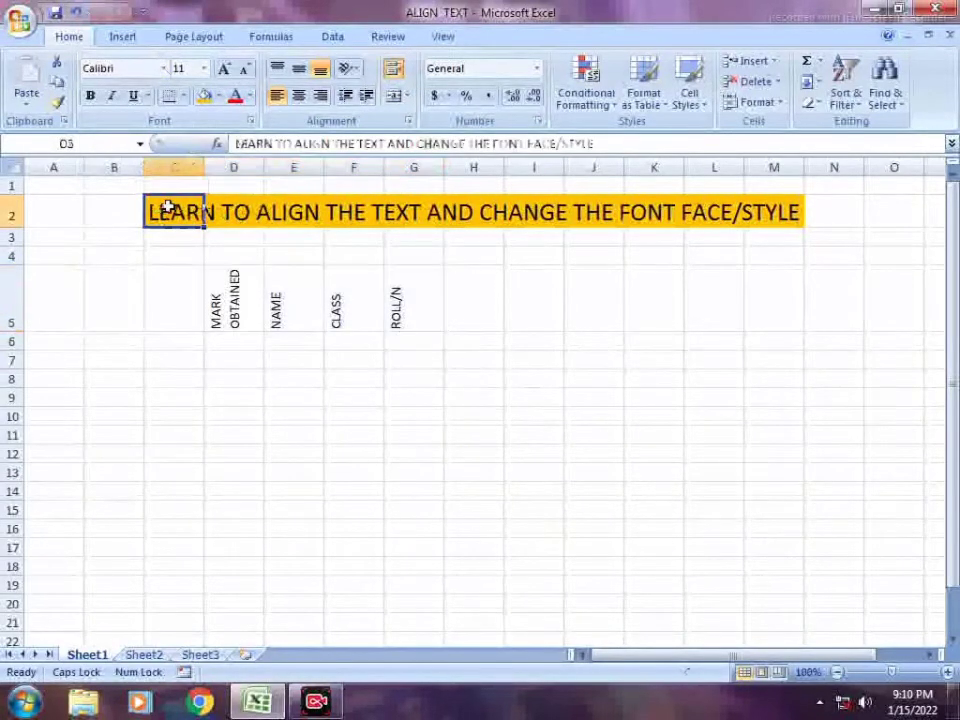
{"action": "left_click_drag", "start_coordinate": [168, 207], "coordinate": [754, 232]}
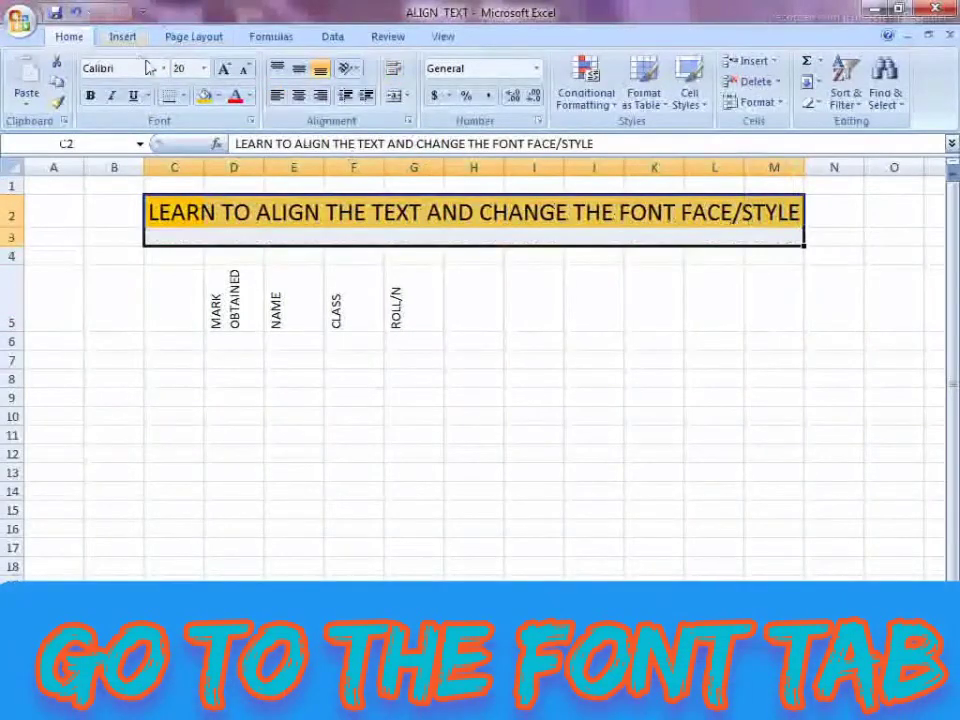
{"action": "left_click", "coordinate": [164, 69]}
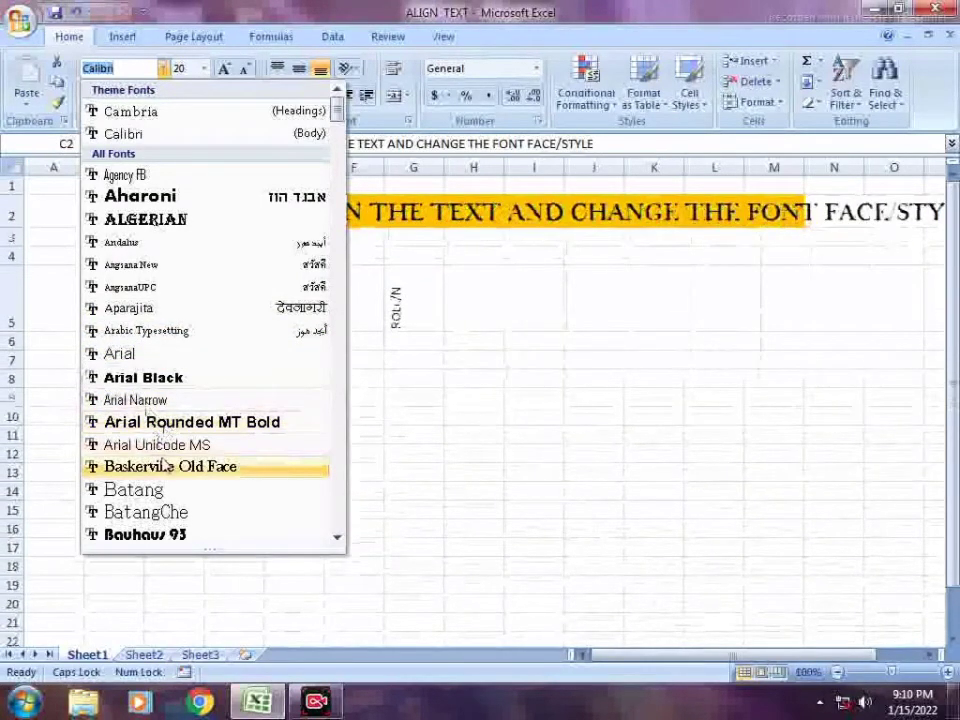
{"action": "left_click", "coordinate": [145, 535]}
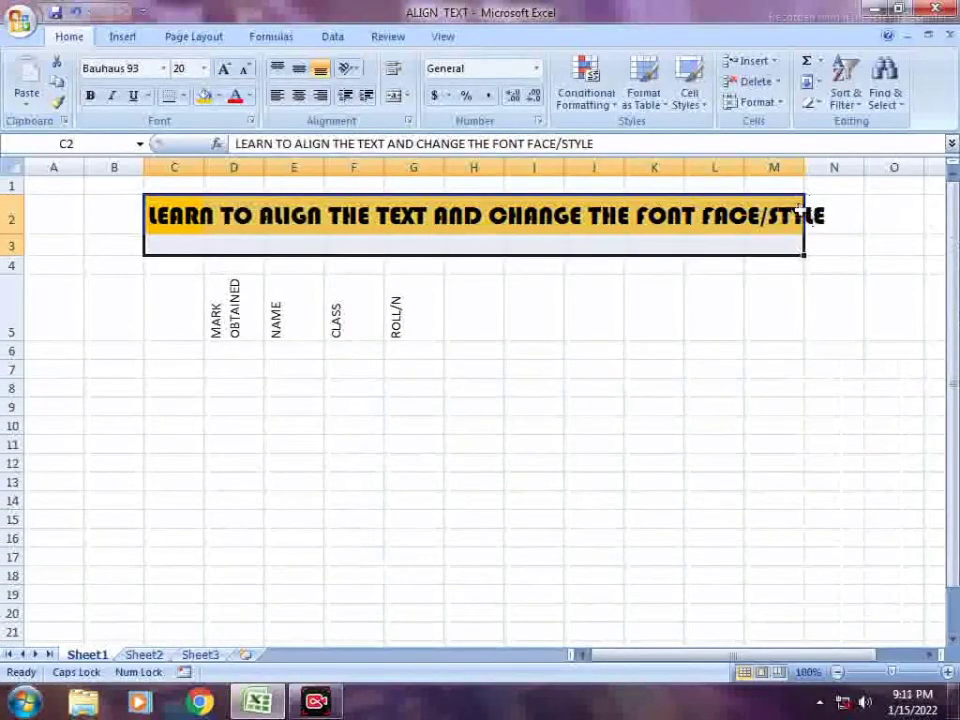
Step: Extend the orange banner fill to column N and try top, middle, bottom alignment on D5:G5
{"action": "left_click_drag", "start_coordinate": [800, 215], "coordinate": [835, 215]}
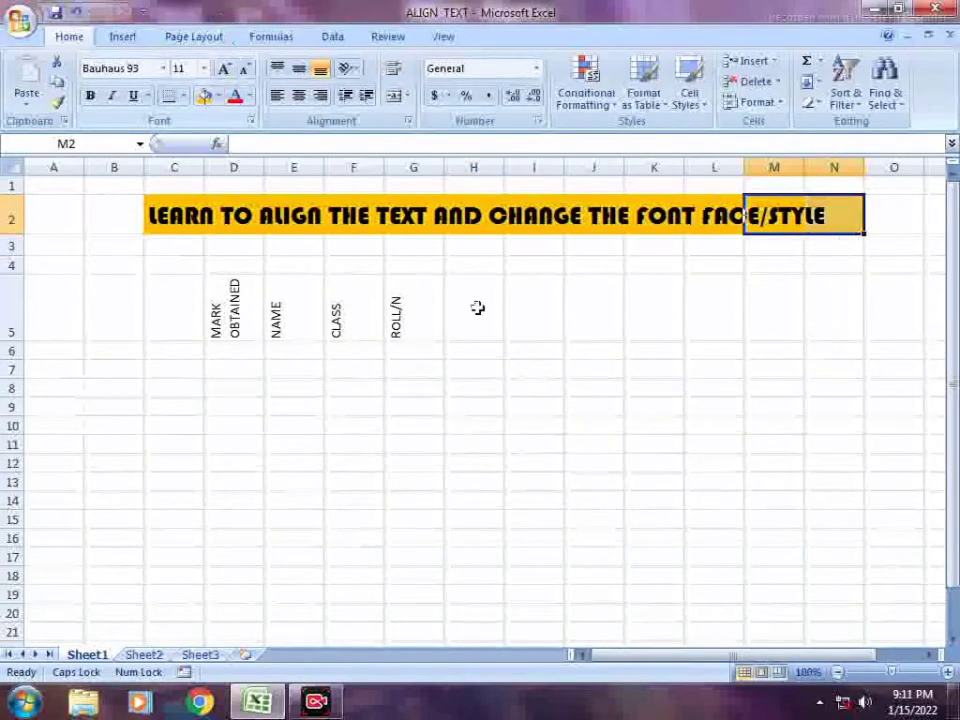
{"action": "left_click", "coordinate": [572, 319]}
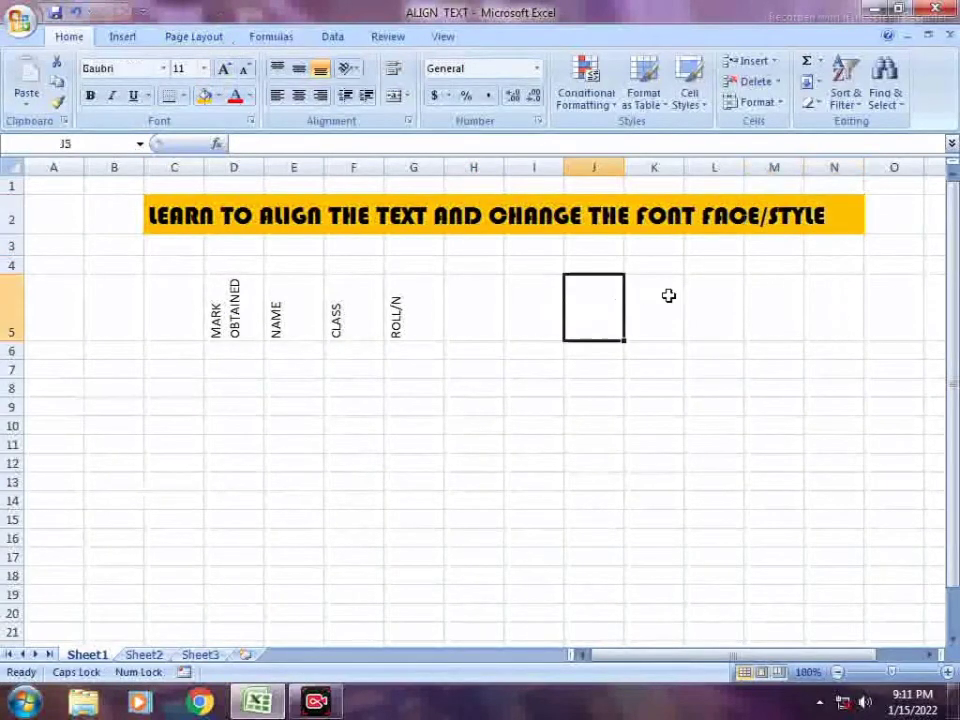
{"action": "left_click_drag", "start_coordinate": [206, 280], "coordinate": [400, 312]}
{"action": "left_click", "coordinate": [277, 68]}
{"action": "left_click", "coordinate": [298, 68]}
{"action": "left_click", "coordinate": [320, 68]}
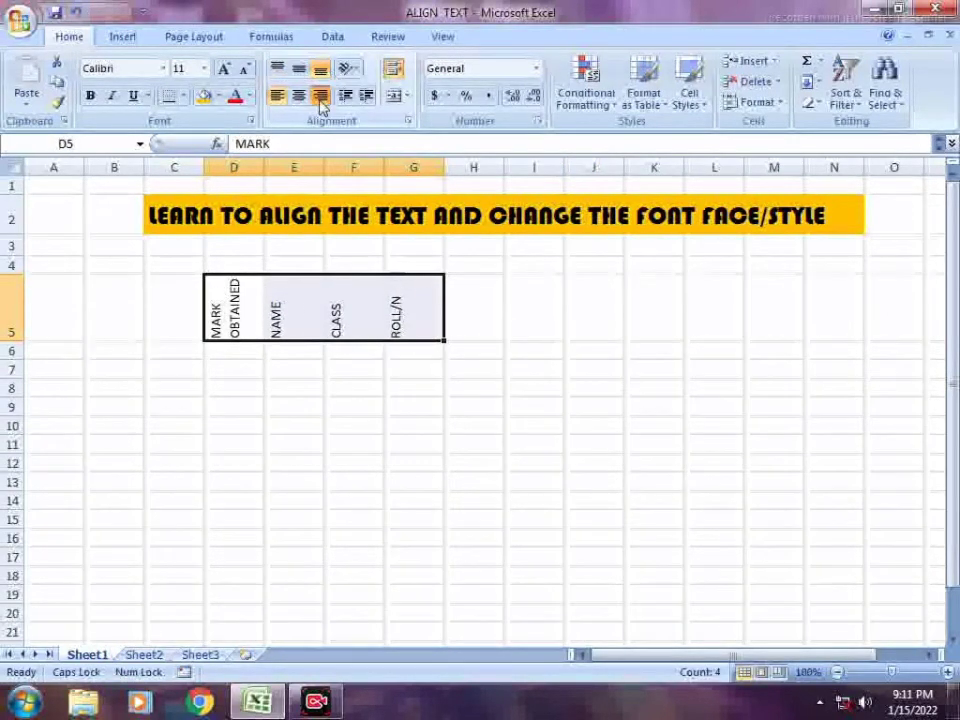
Step: Try right, centre and left alignment on the headers, then angle them counterclockwise
{"action": "left_click", "coordinate": [320, 95]}
{"action": "left_click", "coordinate": [298, 95]}
{"action": "left_click", "coordinate": [277, 96]}
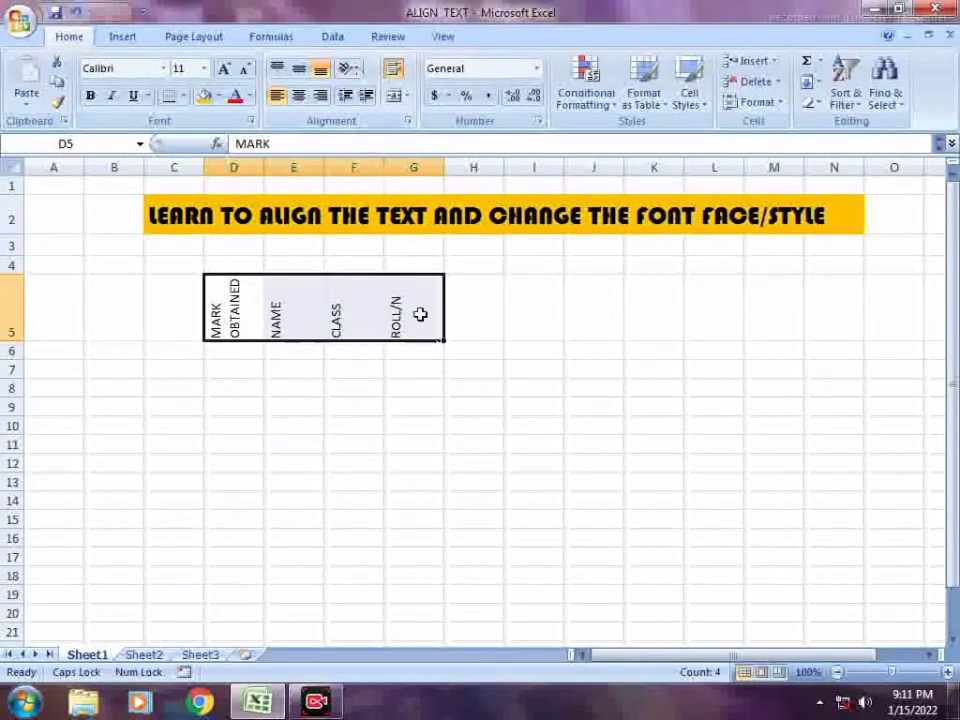
{"action": "left_click", "coordinate": [352, 69]}
{"action": "left_click", "coordinate": [348, 92]}
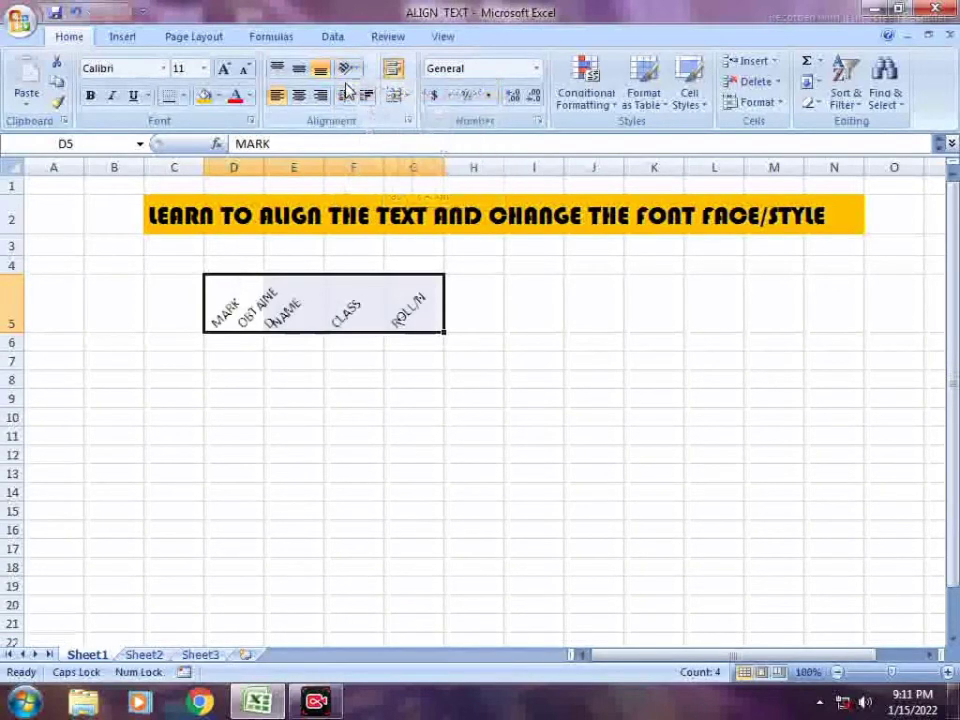